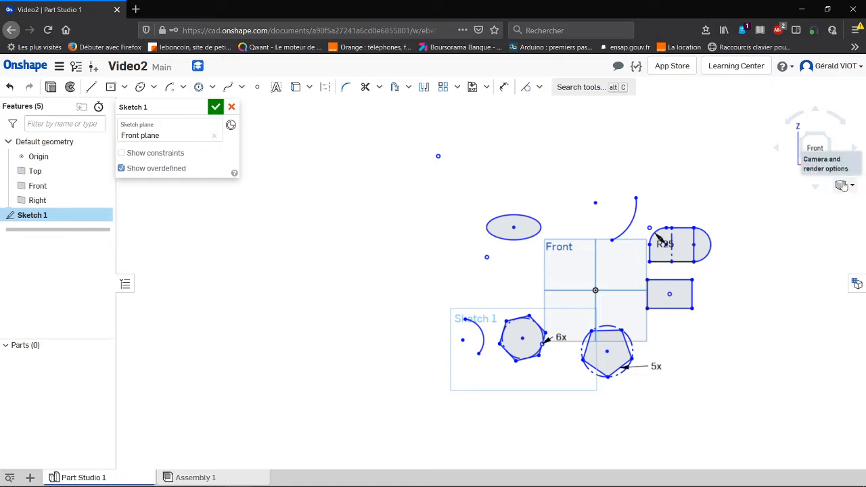
Step: Draw a two-point spline in the empty area to the right of the pentagon
left_click(852, 187)
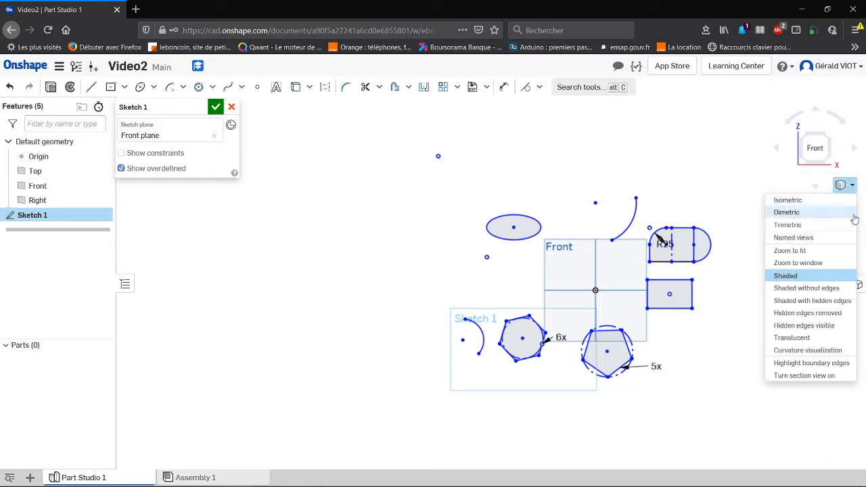
left_click(787, 251)
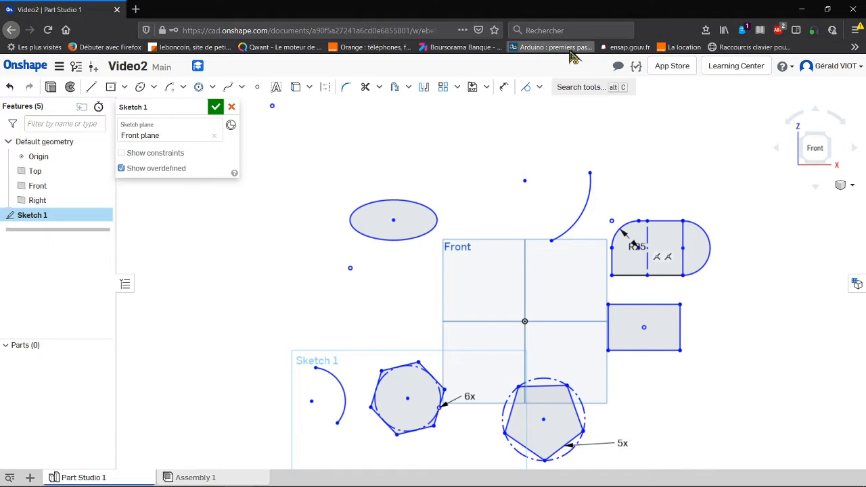
left_click(228, 87)
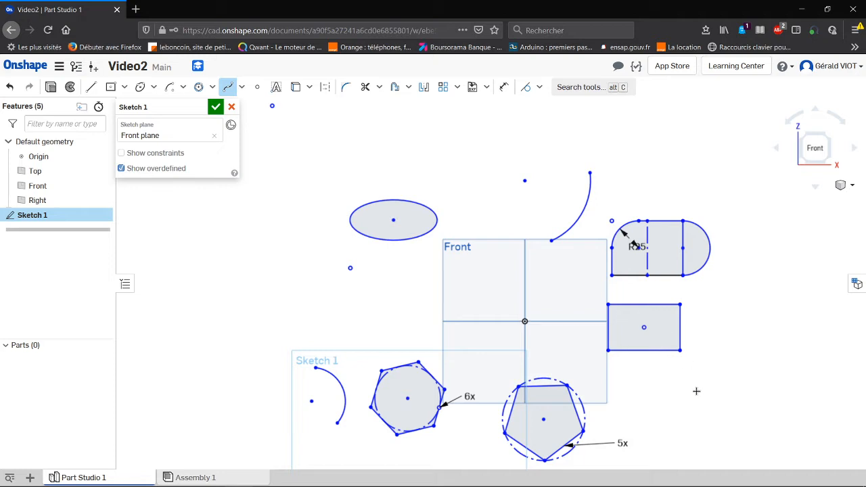
left_click(667, 396)
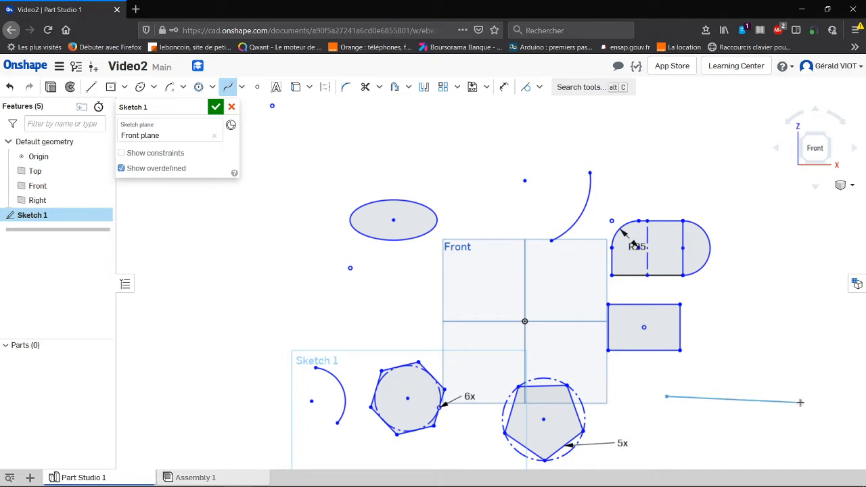
left_click(801, 403)
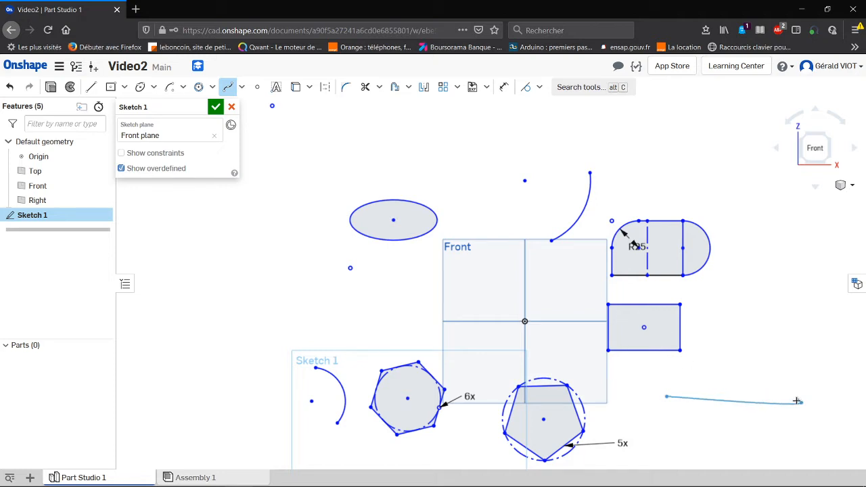
left_click(799, 402)
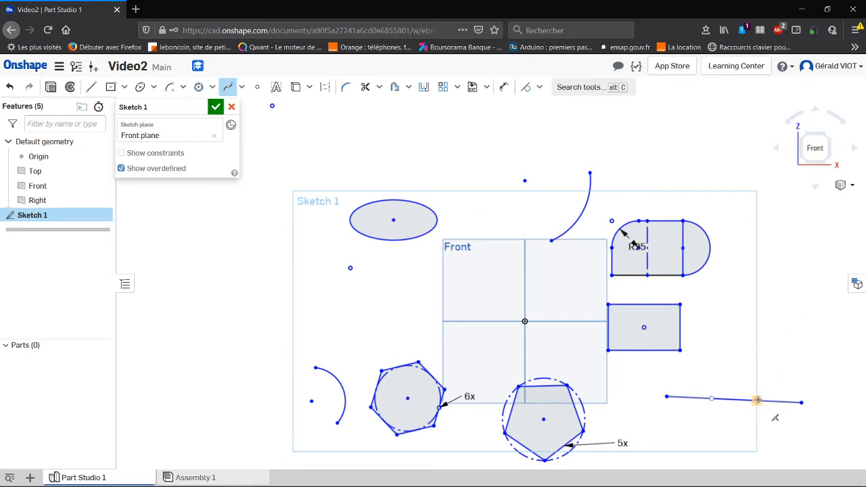
left_click(756, 400)
key("Escape")
left_click(758, 391)
key("Escape")
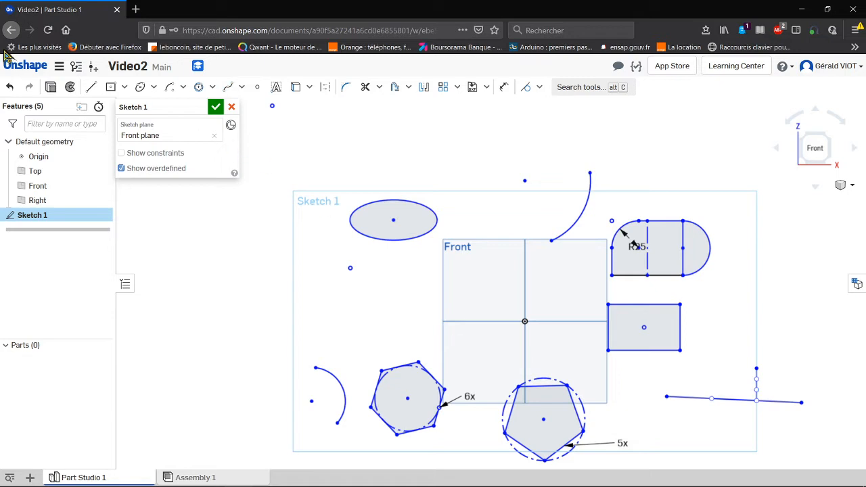
left_click(10, 87)
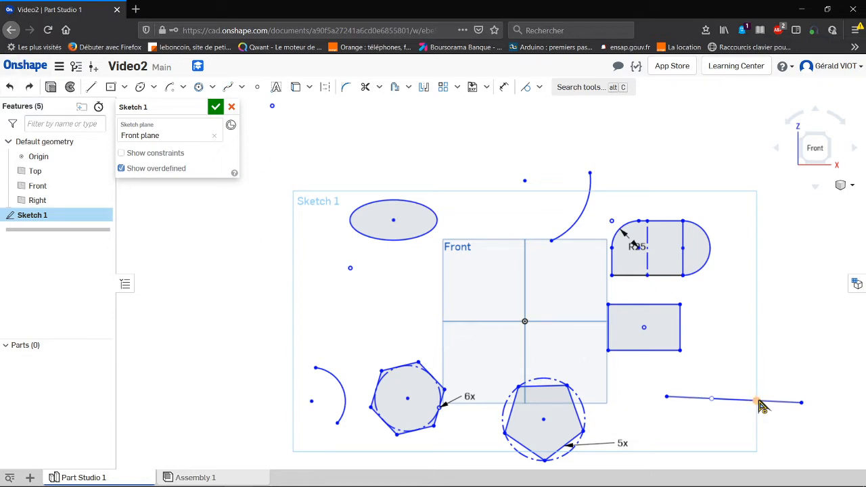
Step: Pull both spline control handles upward to bend the curve into an arch
left_click_drag(758, 402, 773, 350)
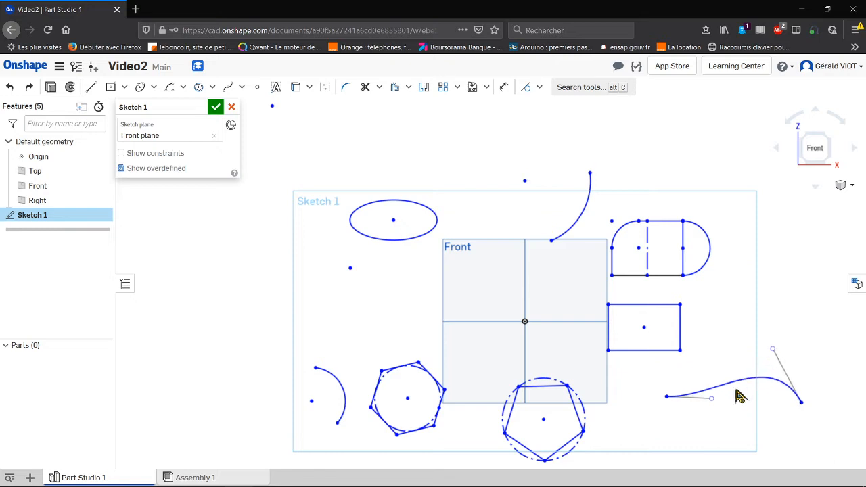
left_click_drag(711, 399, 716, 354)
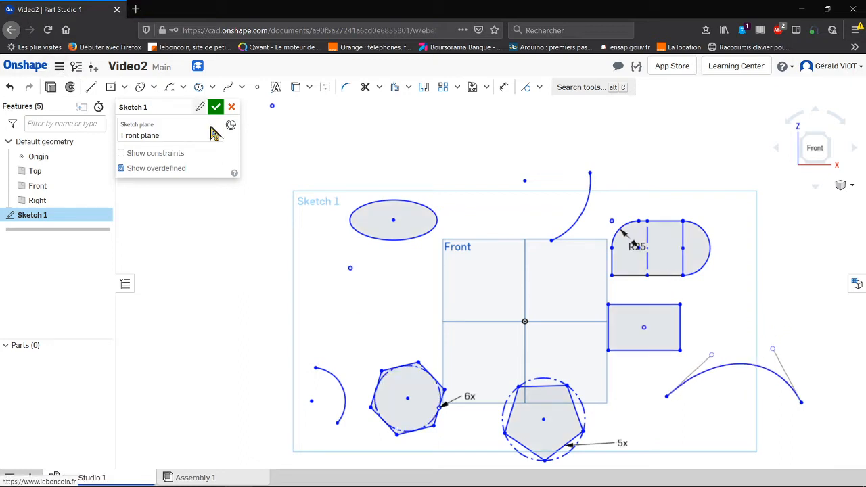
Step: Place a sketch point left of the ellipse and draw a sloping construction line about 173 mm long above the ellipse
left_click(257, 90)
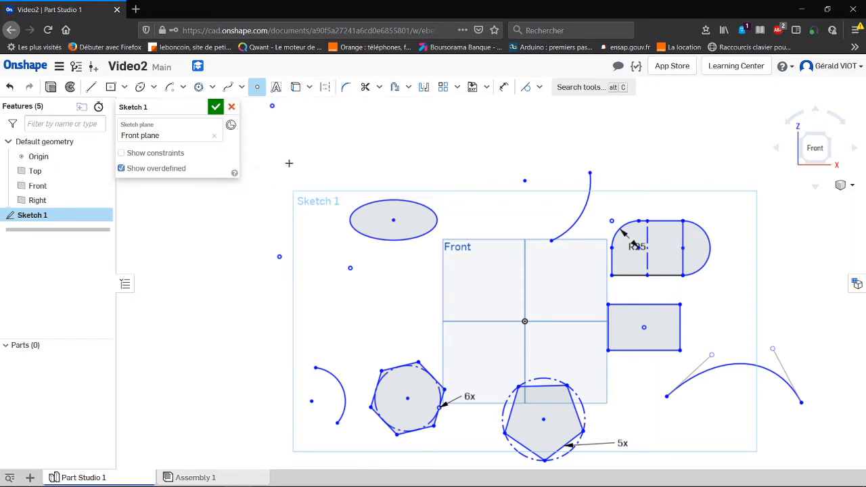
left_click(326, 88)
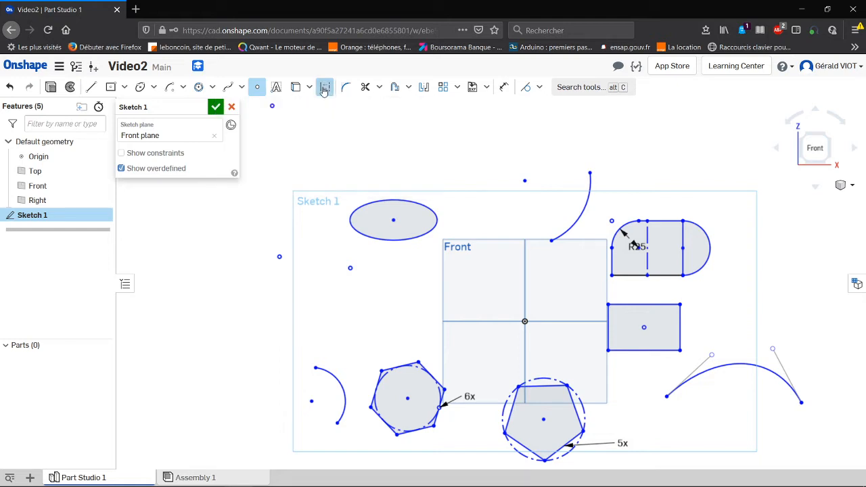
left_click(93, 88)
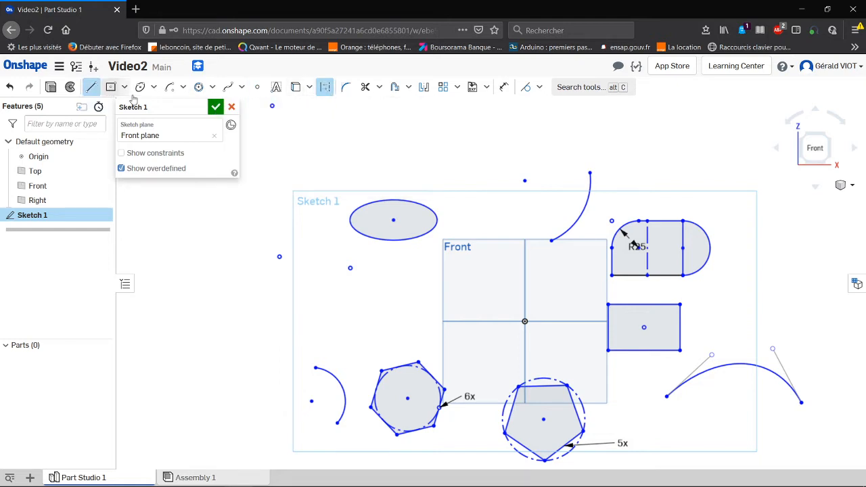
left_click(464, 194)
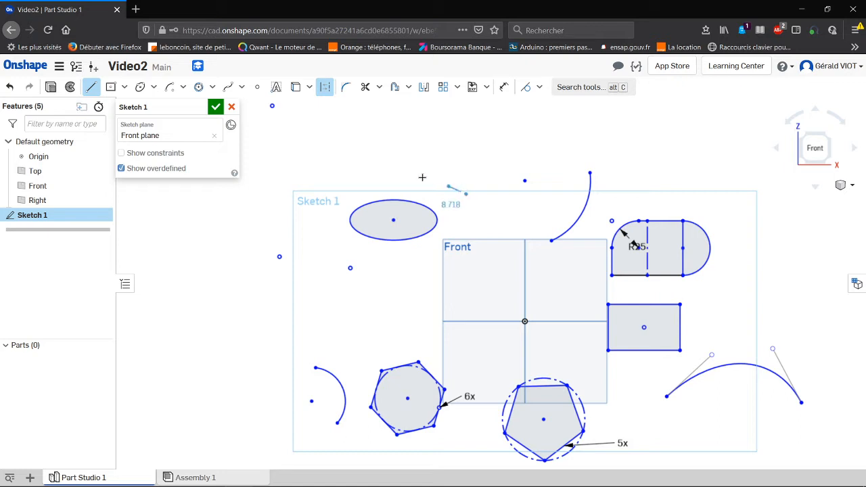
left_click(295, 120)
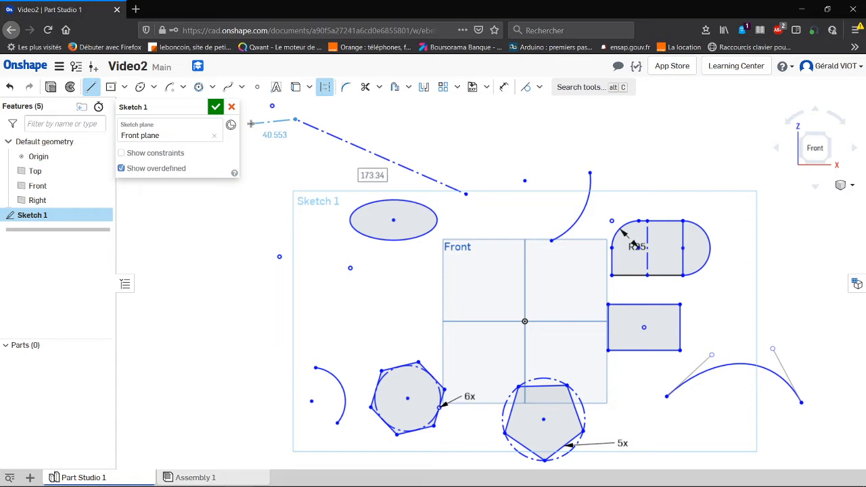
key("Escape")
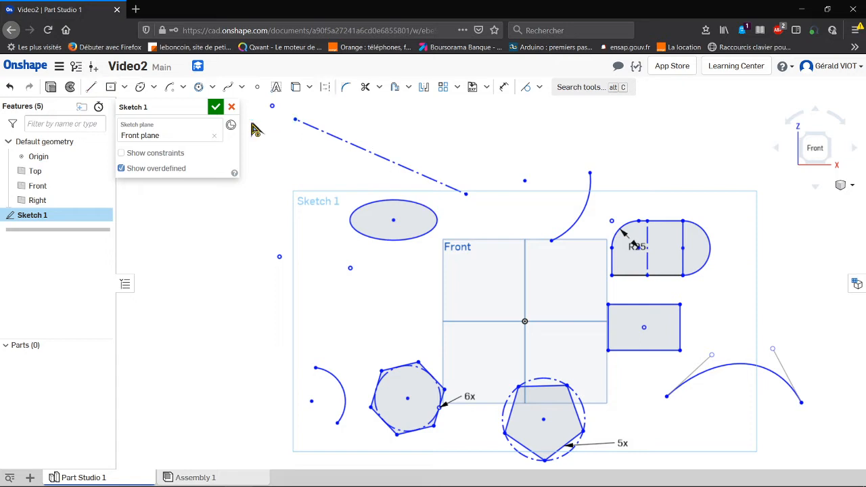
Step: Mirror the horizontal ellipse and the small arc beside the hexagon across the sloping construction line
left_click(425, 88)
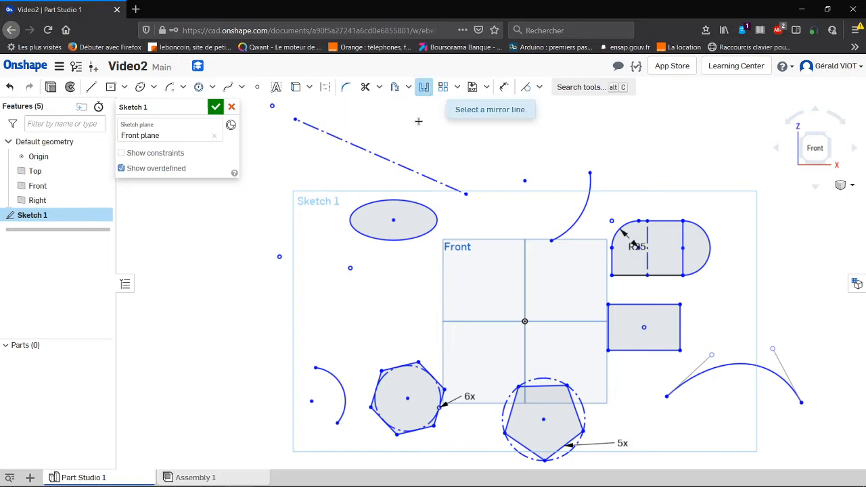
left_click(416, 171)
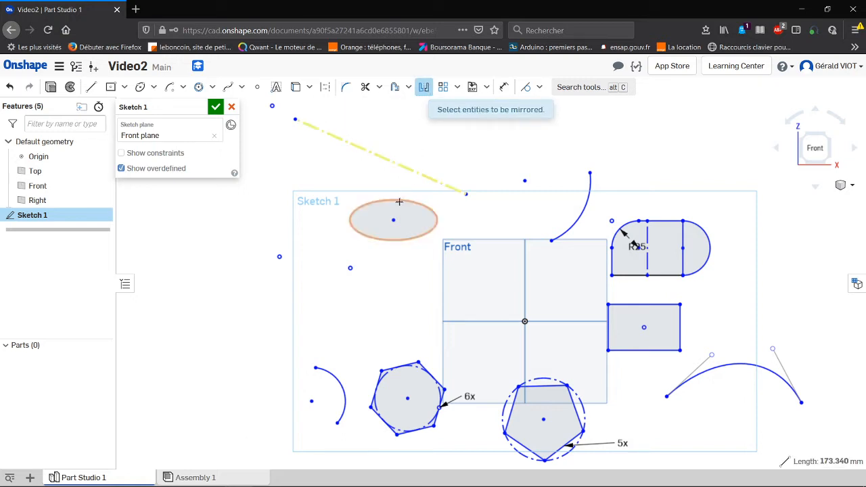
left_click(397, 199)
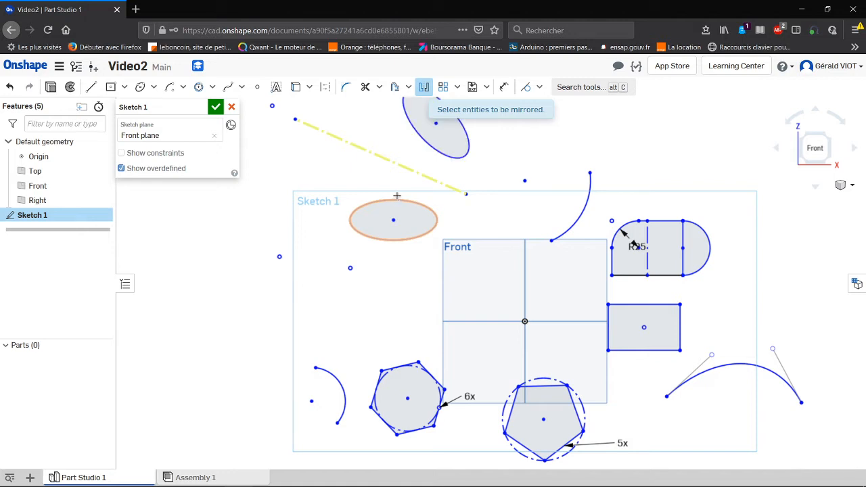
scroll(396, 193, "down", 3)
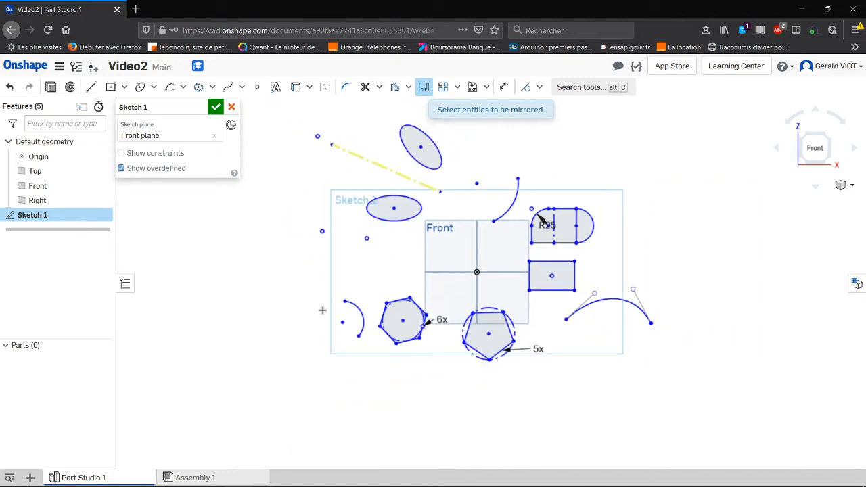
left_click(354, 306)
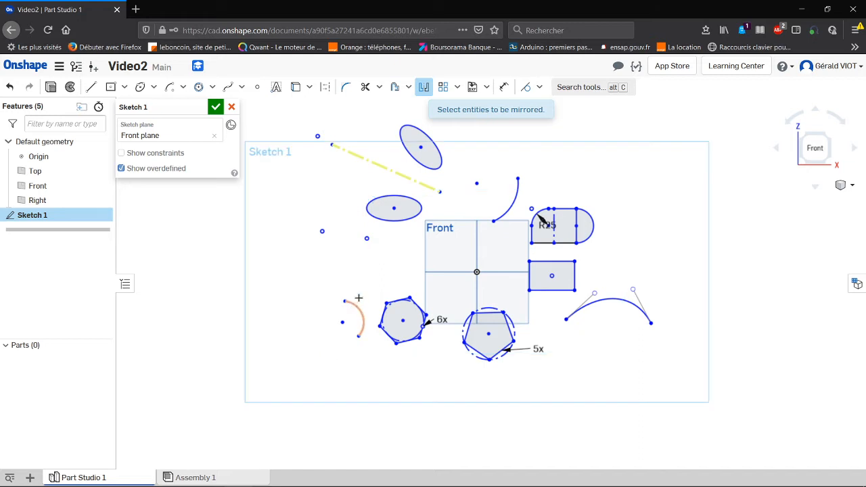
scroll(384, 219, "up", 4)
scroll(382, 223, "down", 5)
scroll(377, 224, "down", 4)
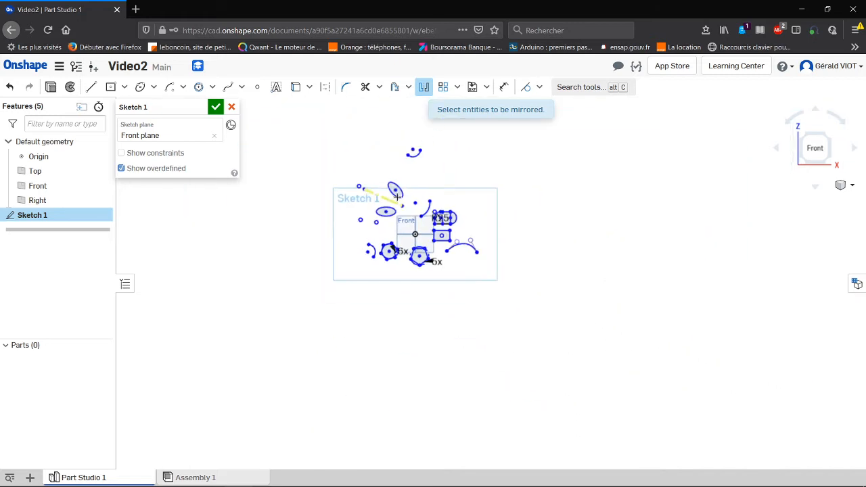
scroll(422, 154, "up", 5)
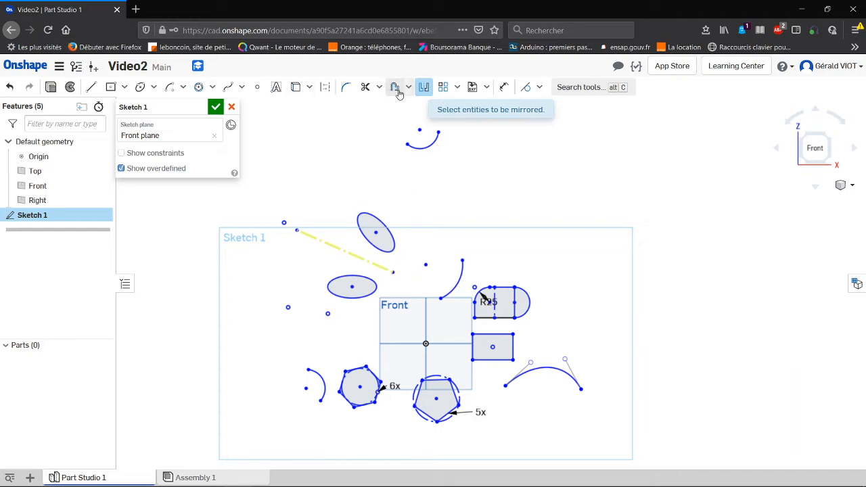
Step: Try to fillet the upper-left corner of the plain rectangle with a 25 mm radius
left_click(348, 89)
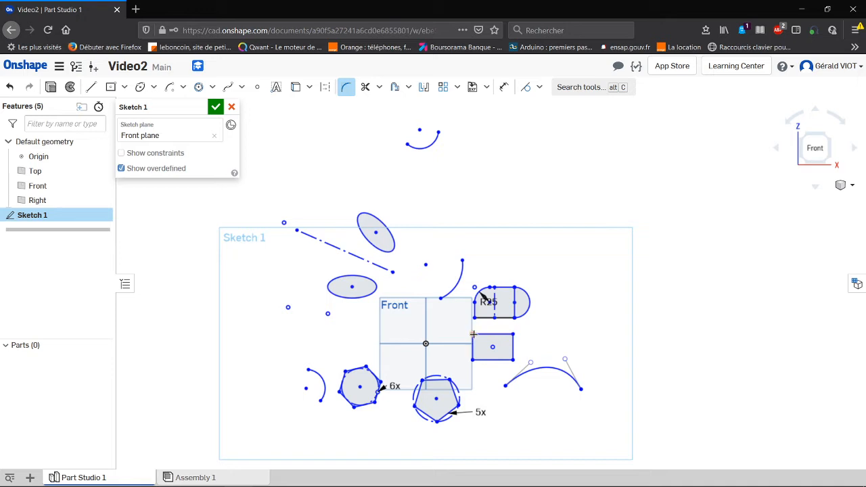
left_click(473, 333)
scroll(496, 333, "down", 3)
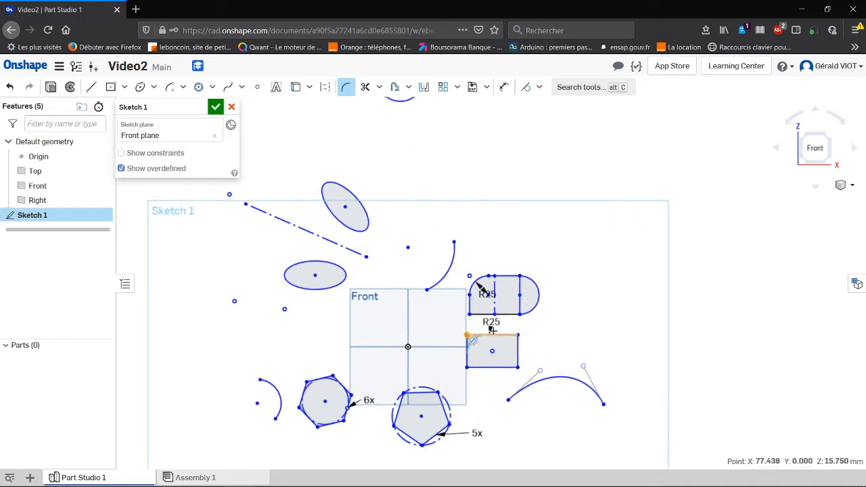
scroll(497, 333, "up", 5)
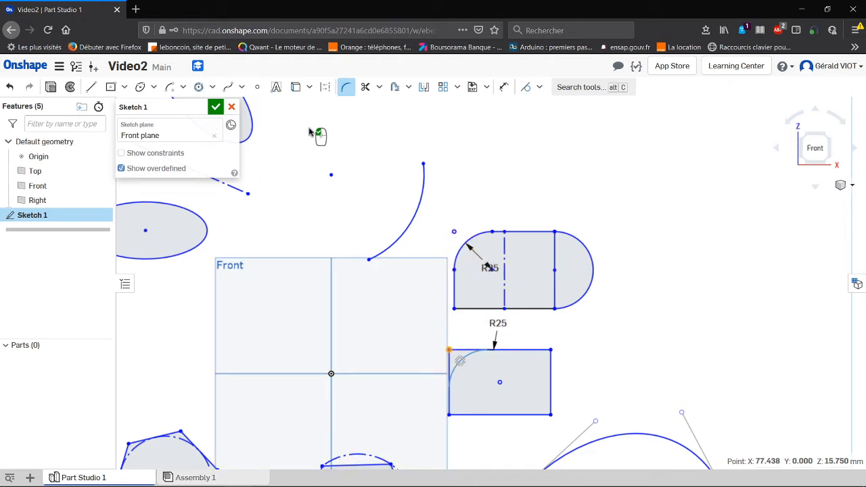
Step: Trim away both halves of the vertical line separating the rounded rectangle from its semicircular end
left_click(365, 87)
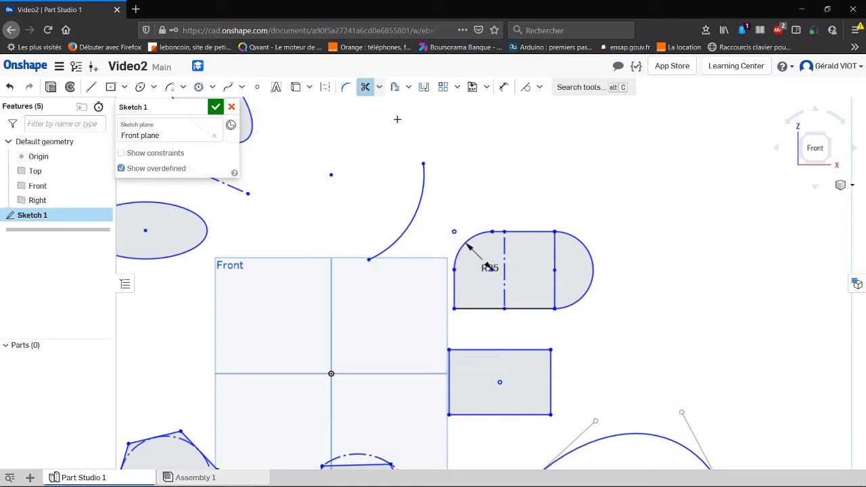
left_click(556, 251)
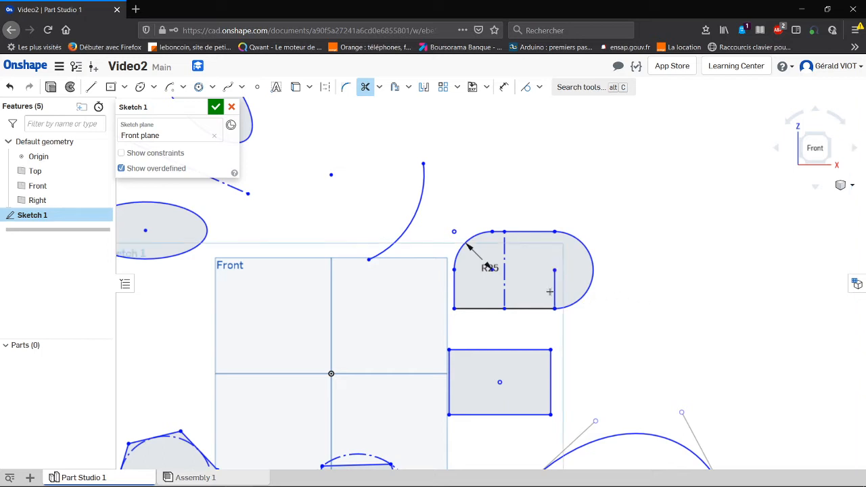
left_click(555, 289)
Step: Try to offset the hexagon's upper edge outward by 25 mm together with further sides of the hexagon
scroll(392, 99, "down", 2)
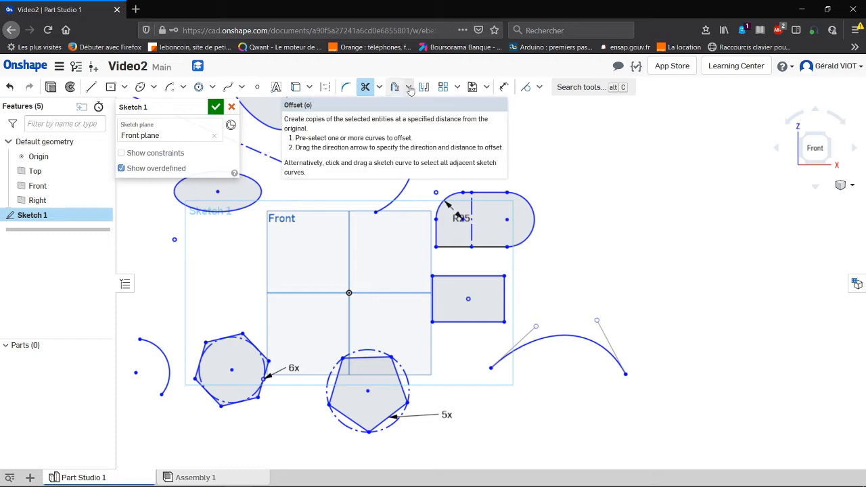
left_click(409, 87)
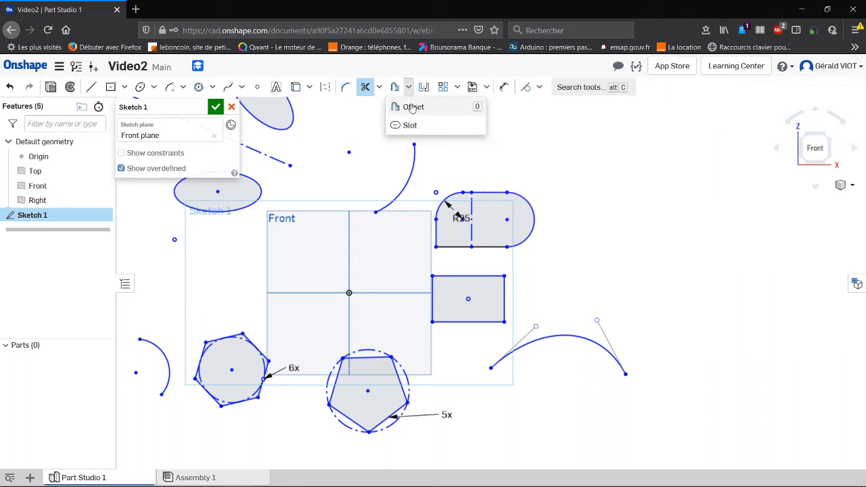
left_click(409, 108)
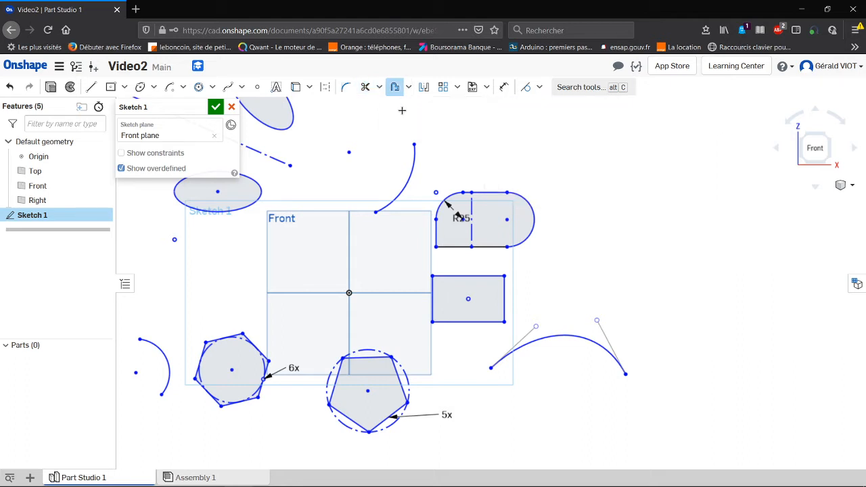
left_click(230, 335)
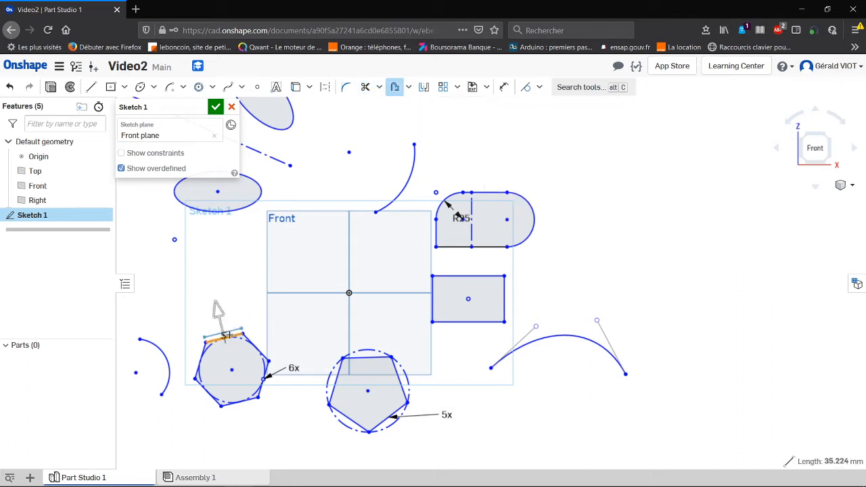
left_click_drag(218, 306, 216, 289)
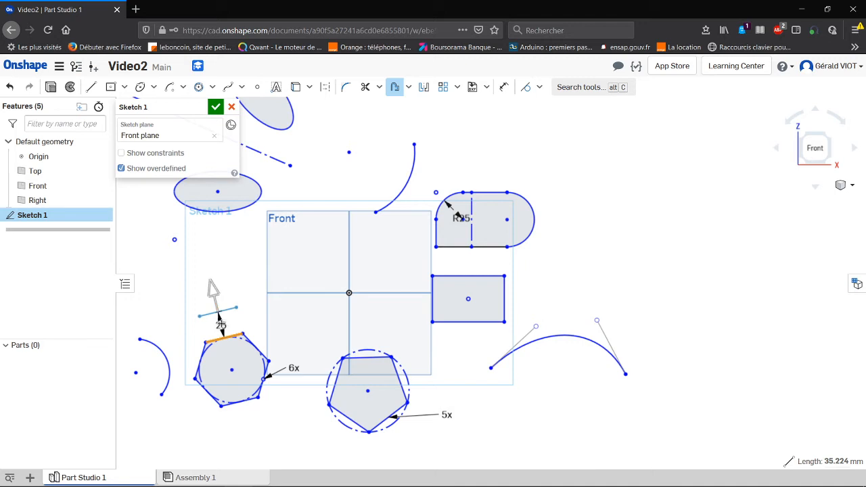
left_click(200, 392)
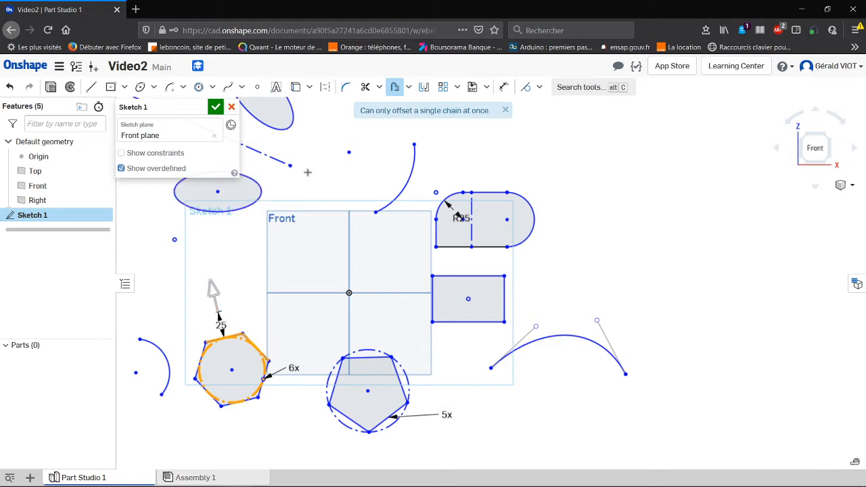
left_click(508, 109)
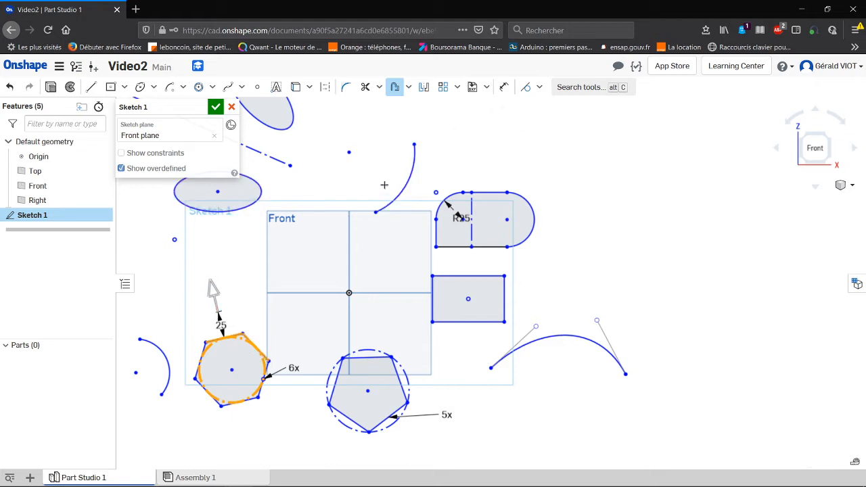
left_click(210, 352)
left_click(394, 87)
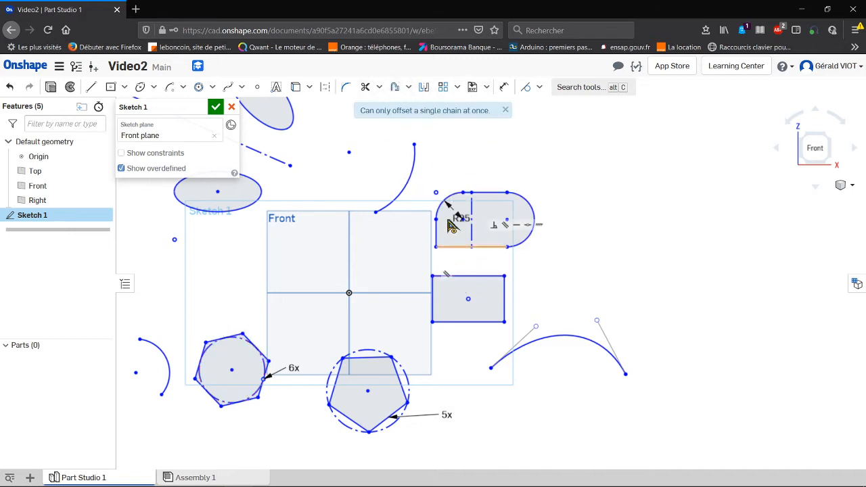
Step: Offset all four sides of the plain rectangle below the rounded shape outward by about 11 mm
left_click(409, 87)
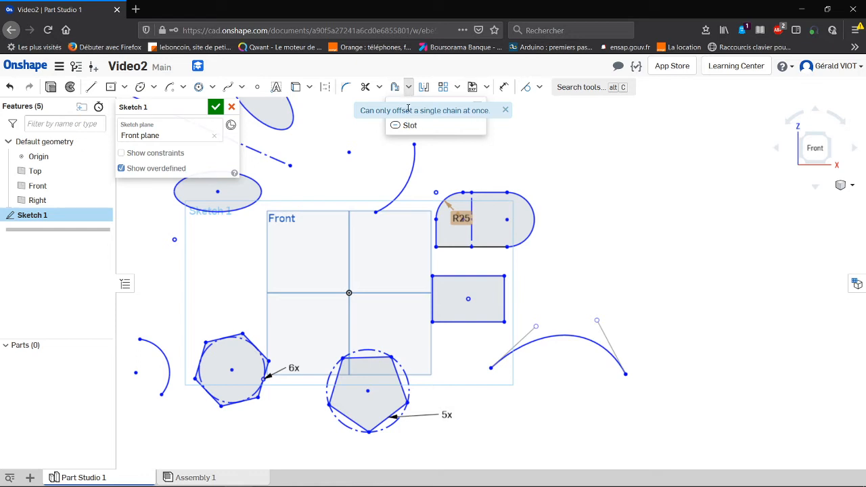
left_click(506, 111)
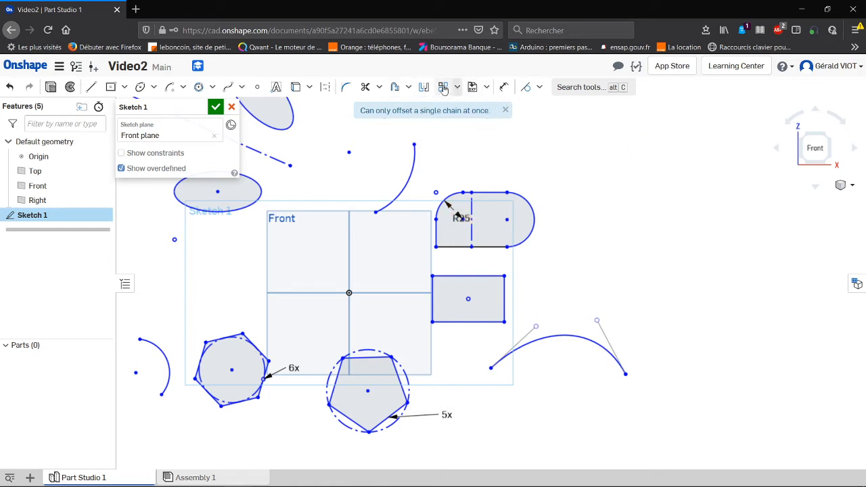
left_click(395, 86)
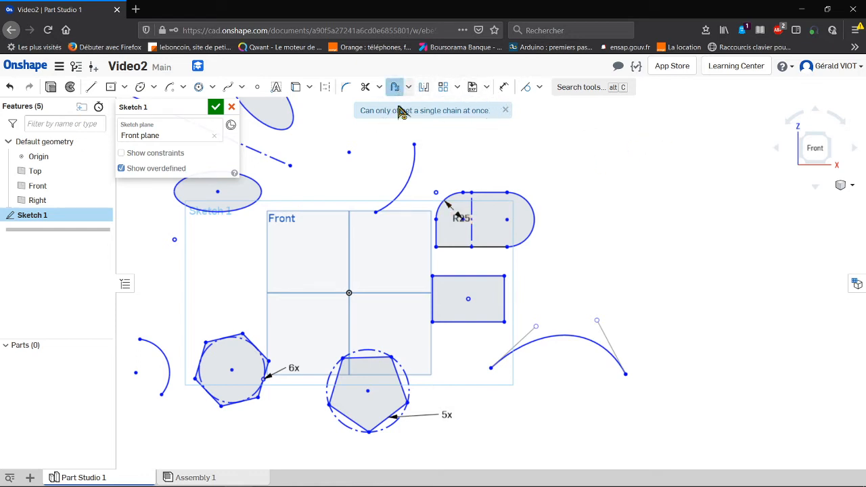
left_click(490, 276)
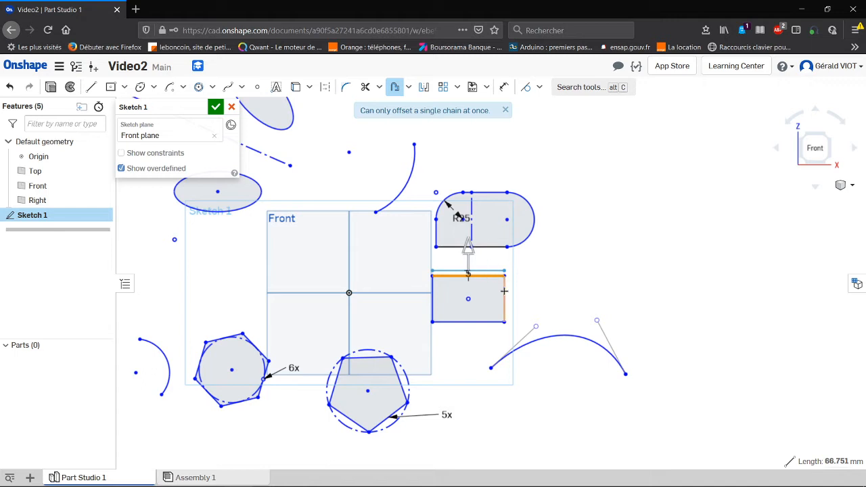
left_click(505, 292)
left_click(482, 322)
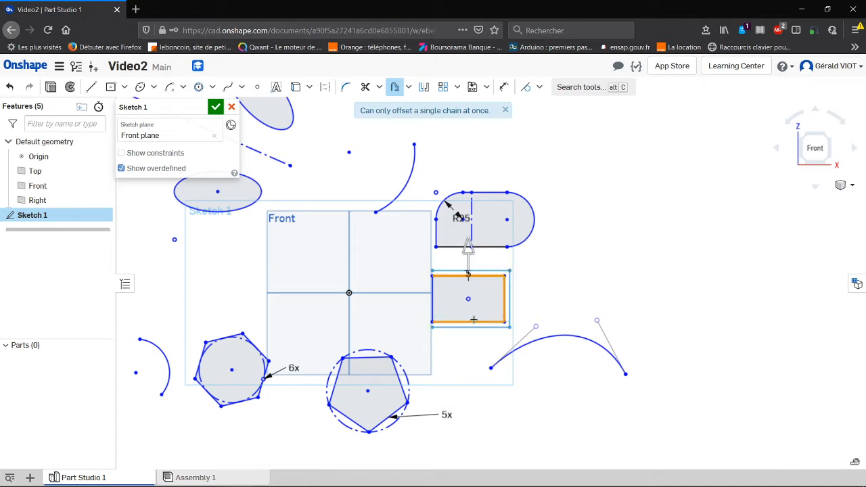
left_click(431, 306)
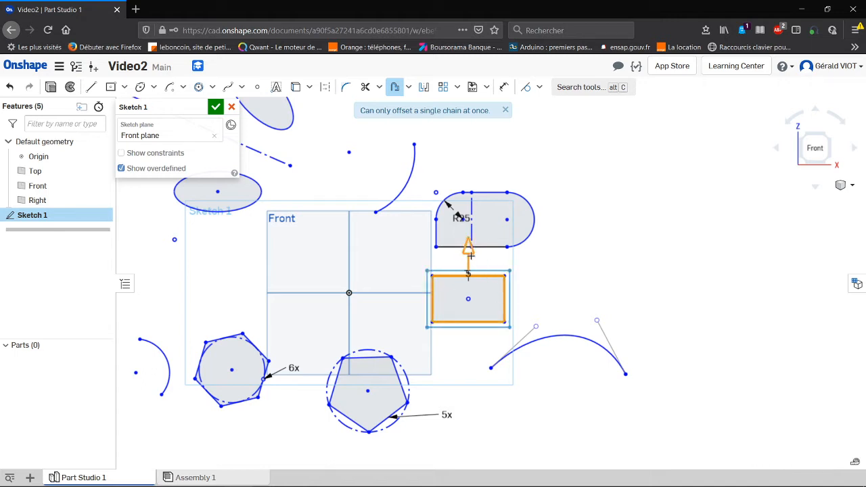
left_click_drag(467, 247, 458, 269)
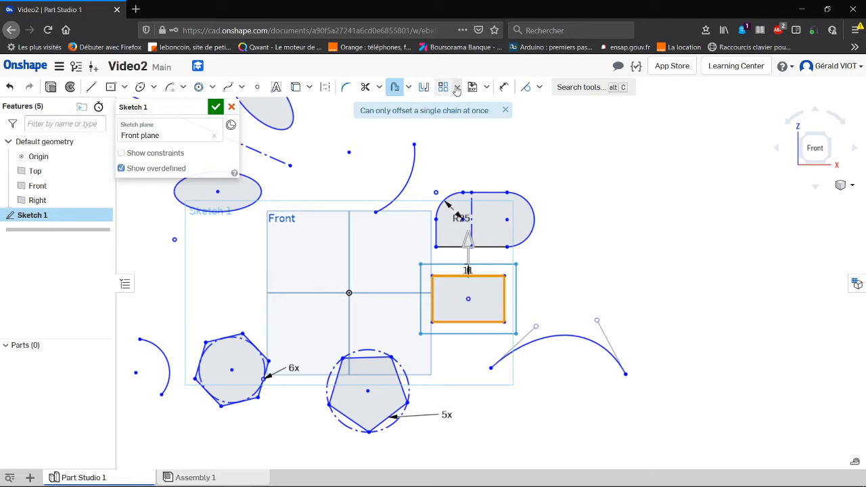
left_click(458, 88)
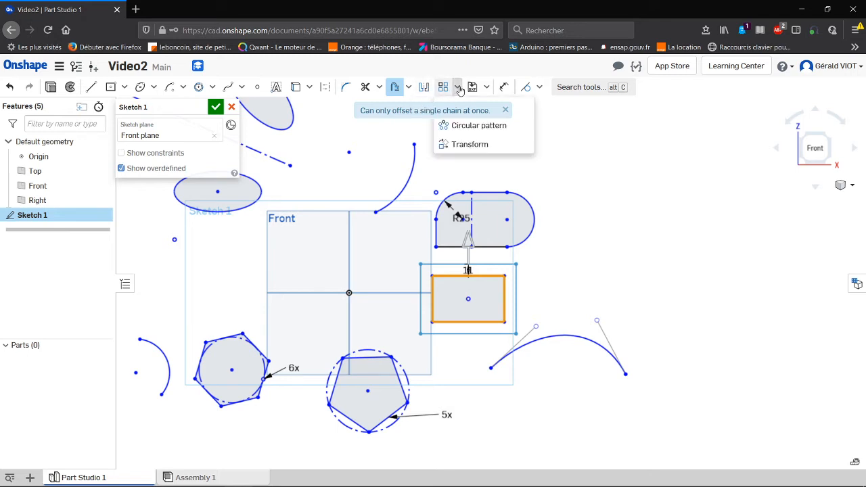
left_click(484, 126)
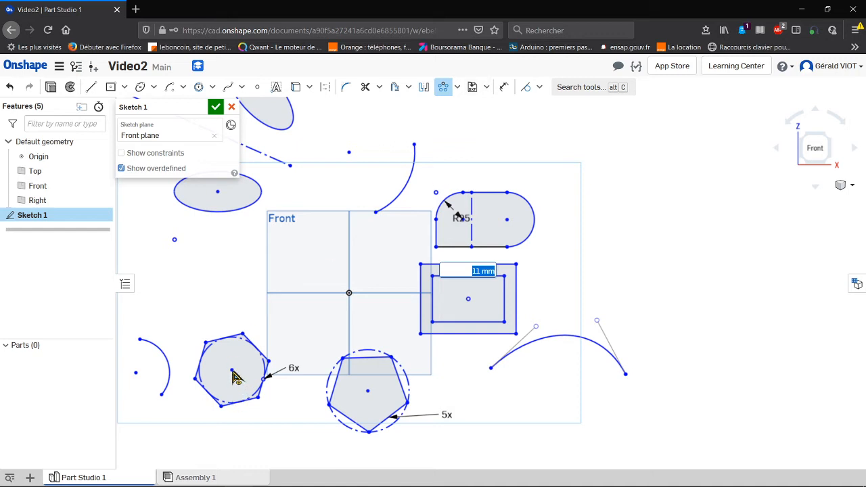
Step: Set up a 3 by 2 linear pattern of the rounded shape's bottom line, spaced about 77 mm horizontally and 55 mm vertically
left_click(457, 86)
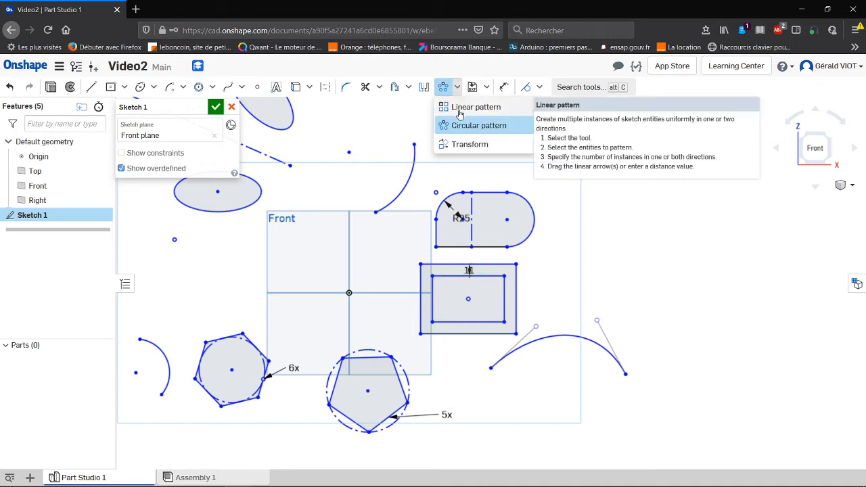
left_click(475, 107)
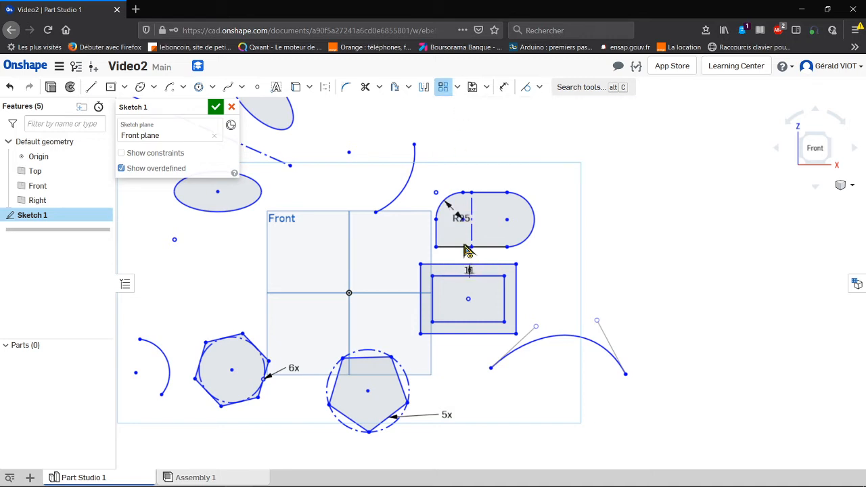
left_click(490, 251)
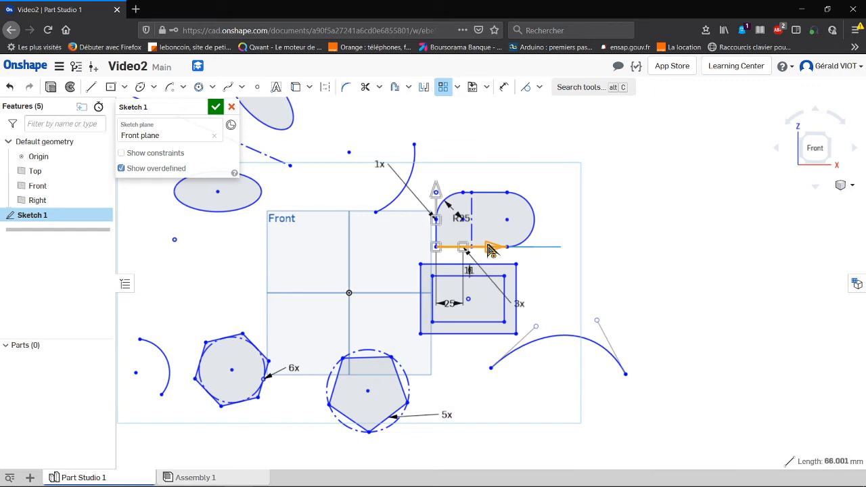
left_click_drag(438, 186, 435, 162)
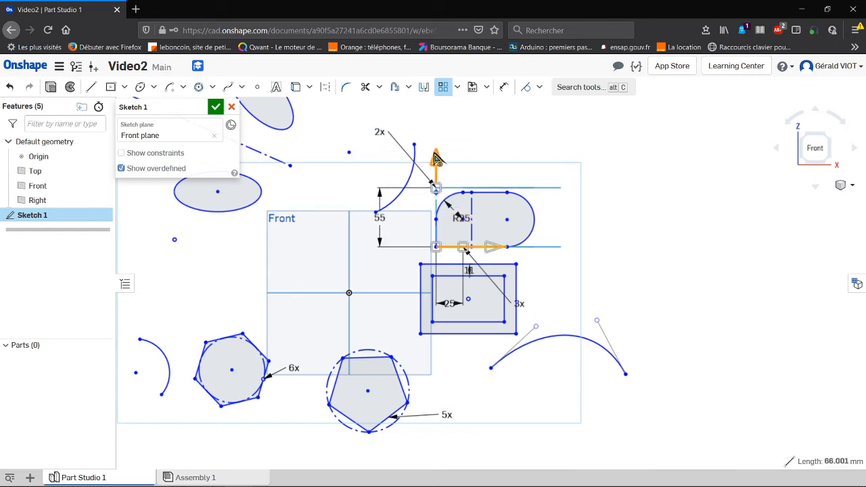
left_click_drag(497, 245, 547, 247)
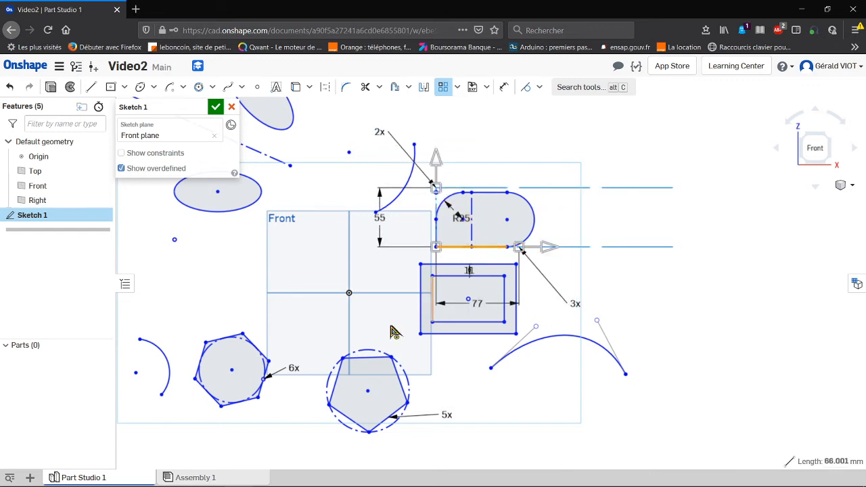
Step: Add all five sides of the pentagon to the linear pattern
left_click(375, 361)
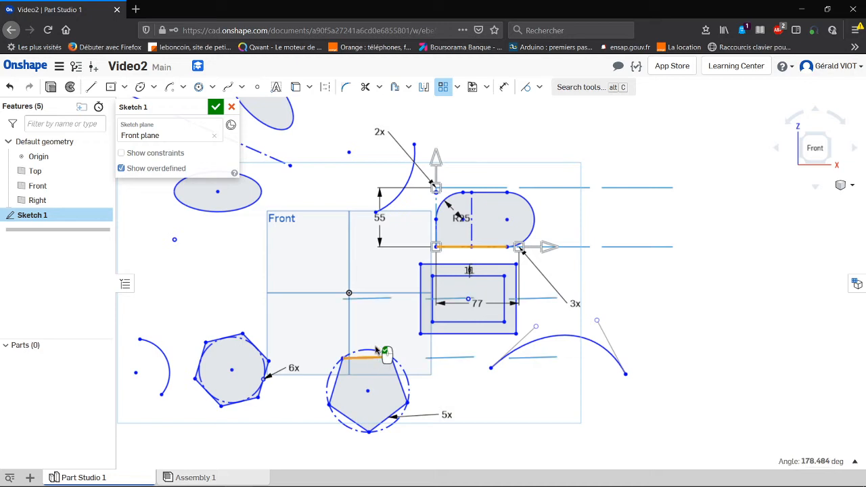
left_click(404, 391)
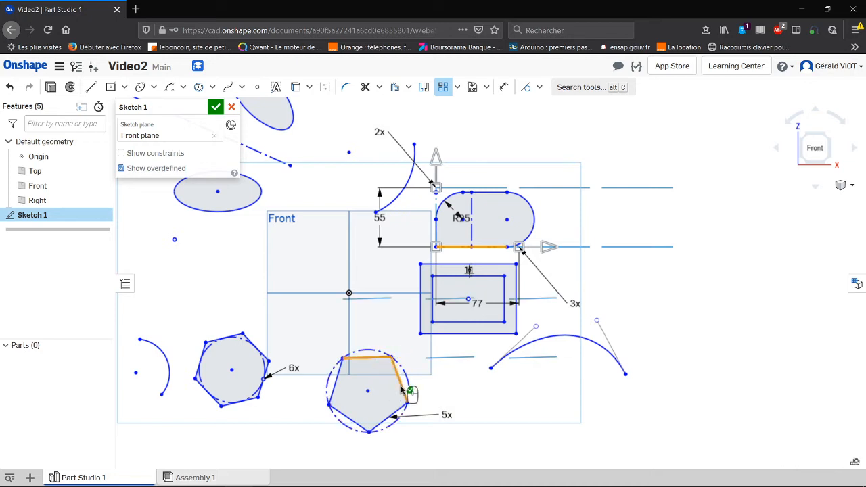
left_click(391, 423)
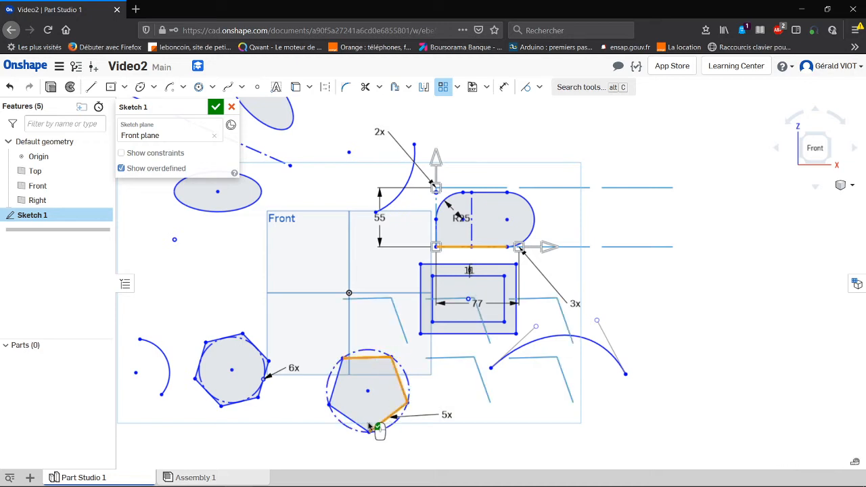
left_click(355, 422)
left_click(336, 391)
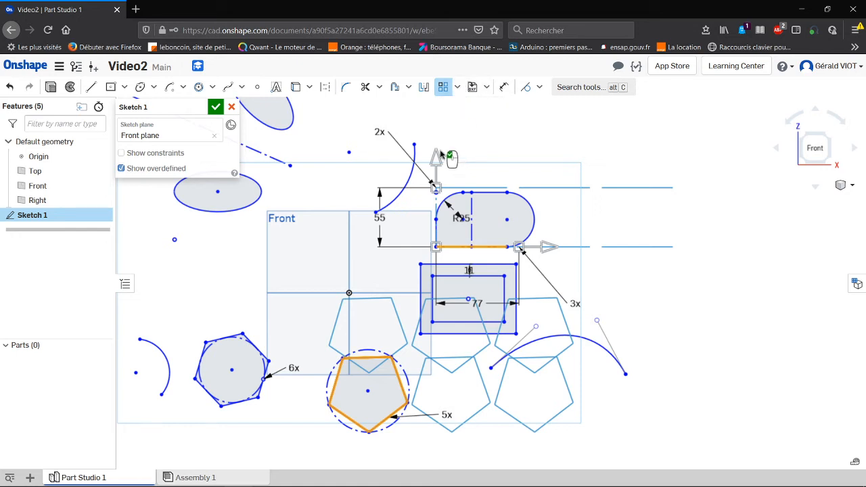
Step: Increase the linear pattern's spacing to about 200 mm horizontally and 87 mm vertically, and apply the pattern
left_click_drag(437, 166, 437, 143)
left_click_drag(549, 249, 680, 248)
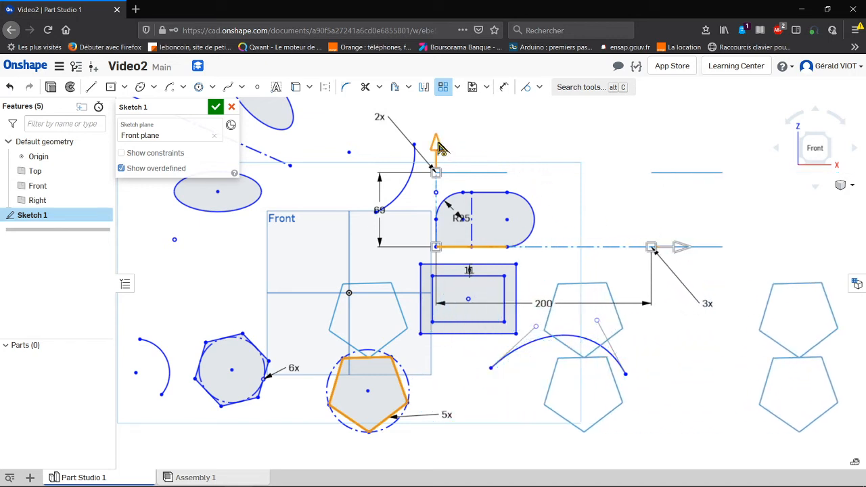
left_click_drag(437, 143, 437, 124)
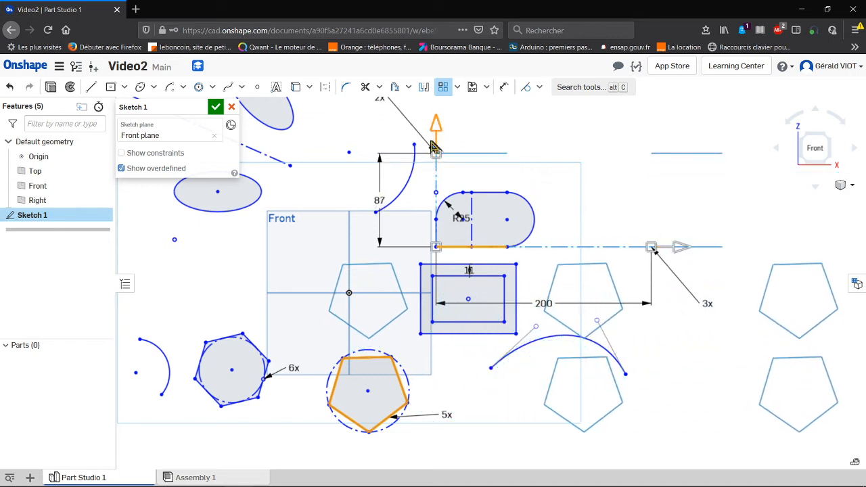
left_click(457, 87)
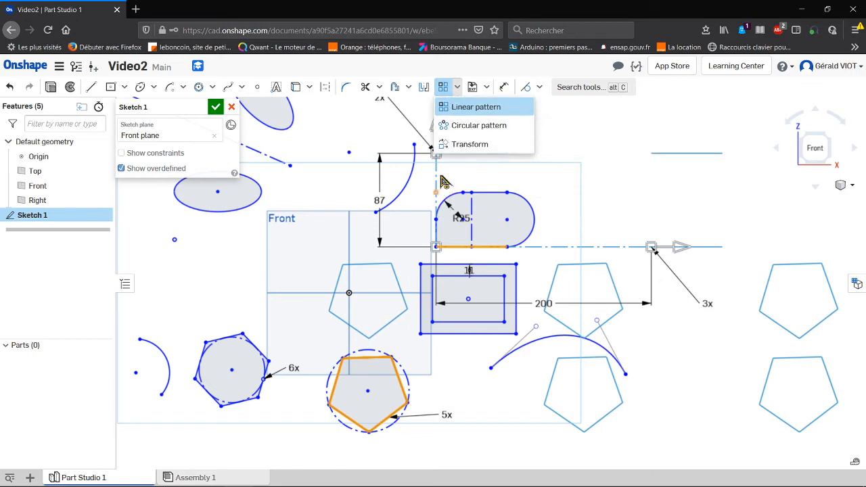
key("Return")
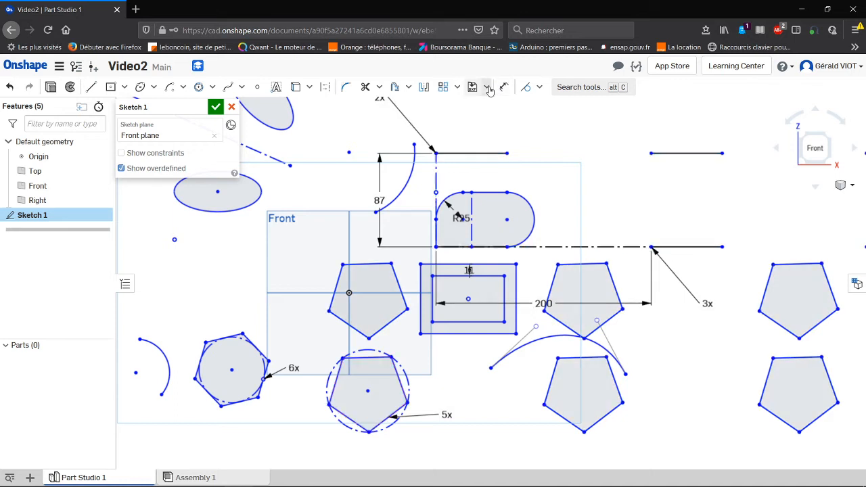
left_click(489, 90)
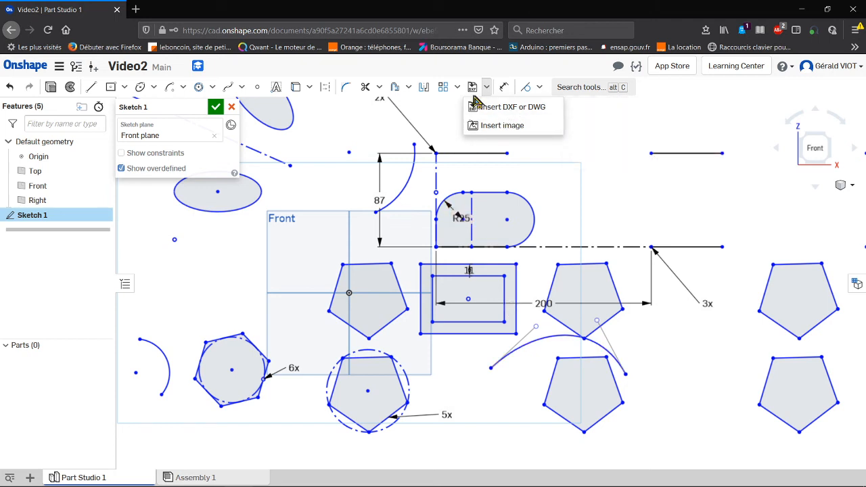
left_click(506, 88)
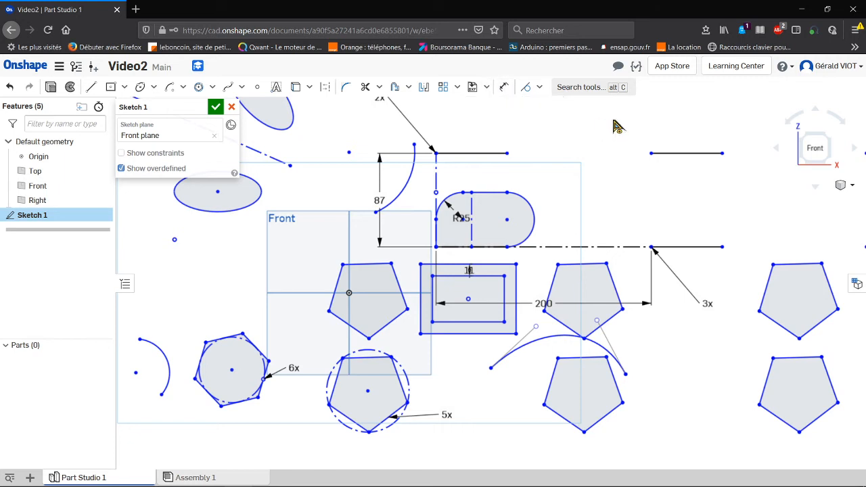
Step: Make the free point coincident with the small open arc's centre, and that centre coincident with the horizontal ellipse's centre
left_click(540, 88)
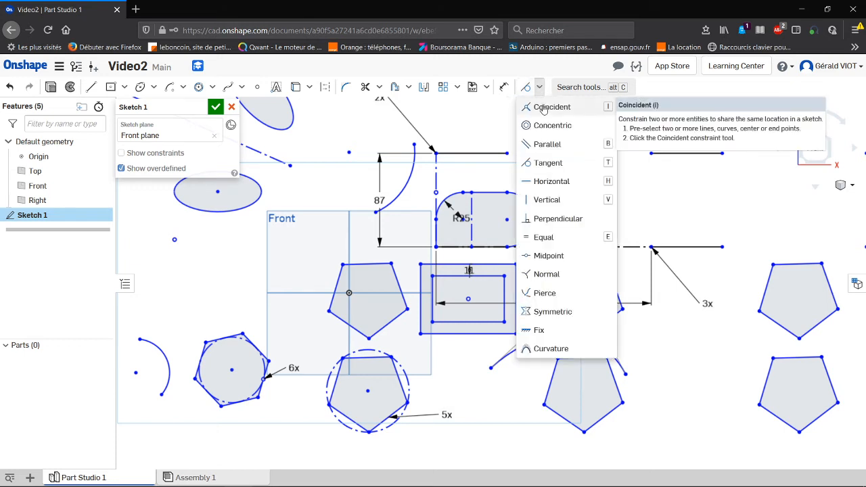
left_click(543, 109)
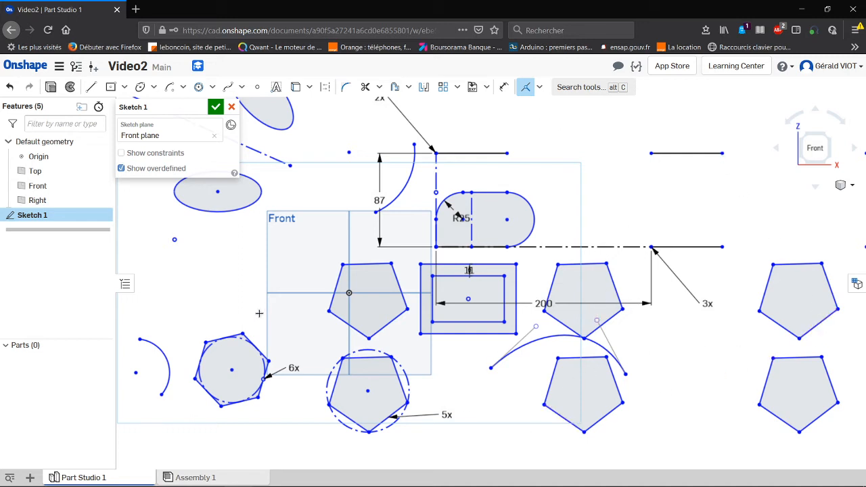
left_click(173, 239)
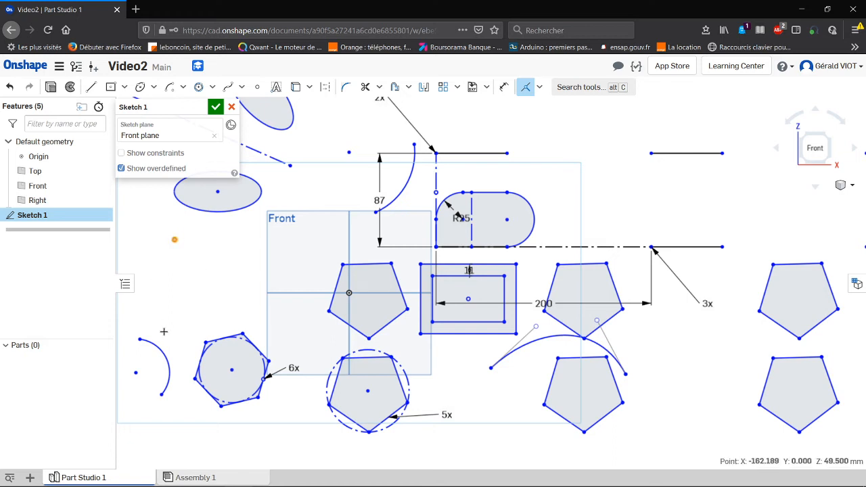
left_click(134, 371)
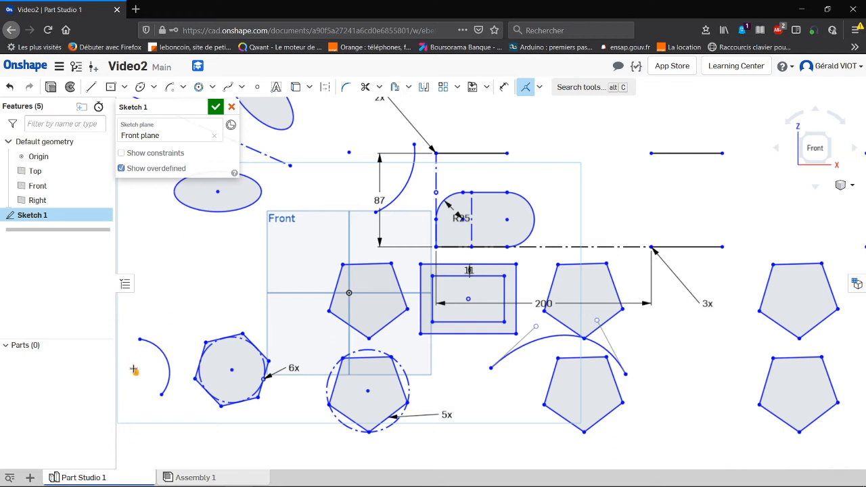
left_click(218, 191)
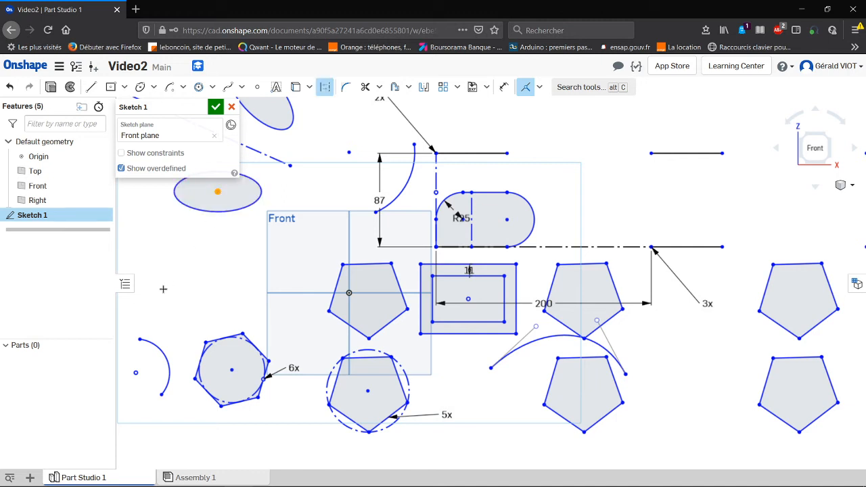
left_click(136, 371)
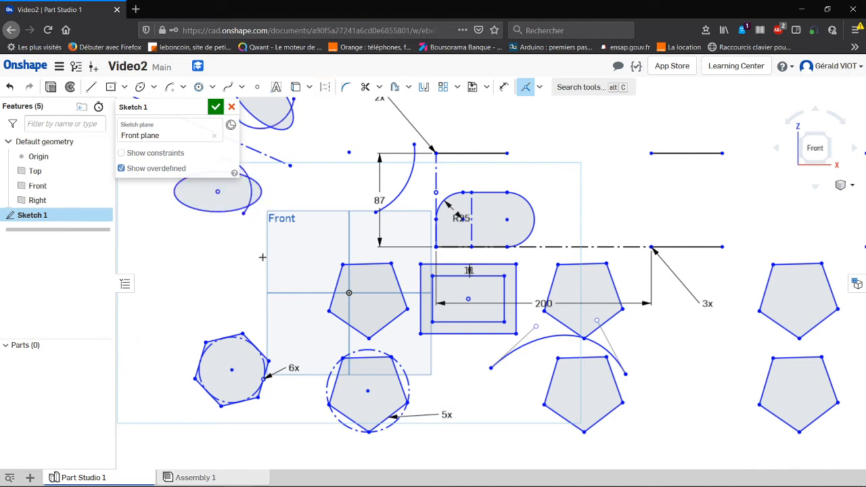
Step: Apply a Concentric constraint between the original pentagon's construction circle and the hexagon's construction circle
scroll(230, 213, "down", 5)
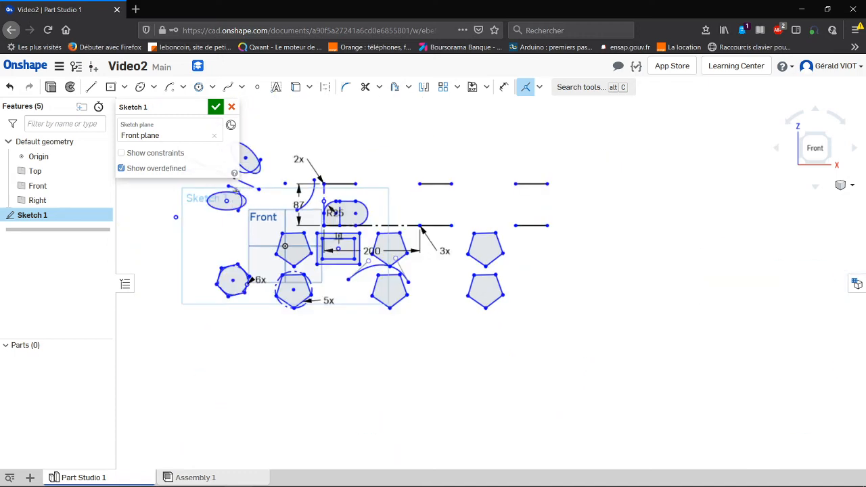
scroll(191, 188, "up", 5)
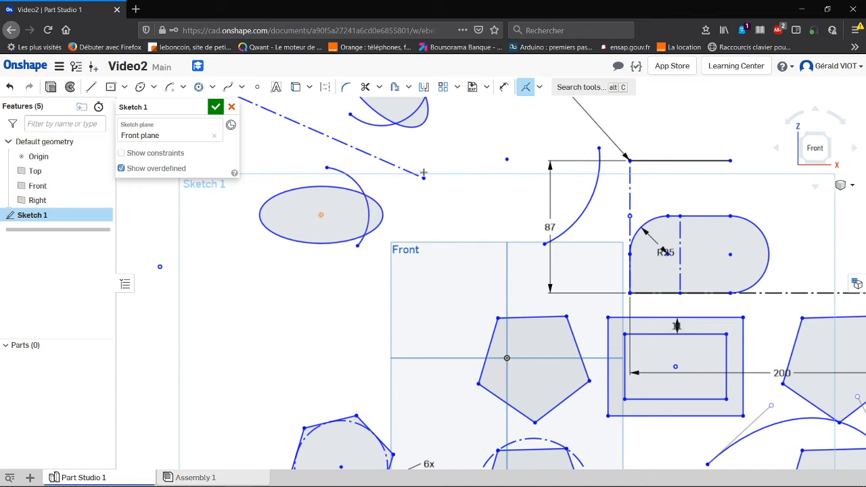
left_click(541, 89)
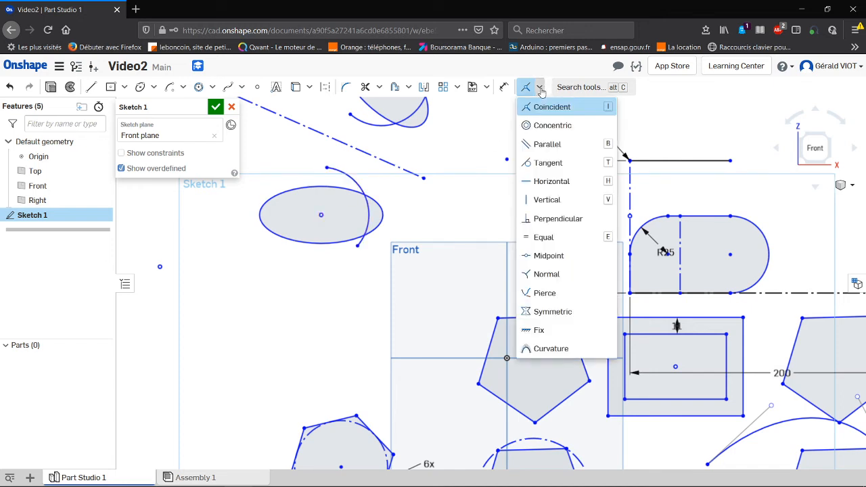
left_click(541, 126)
scroll(526, 333, "down", 5)
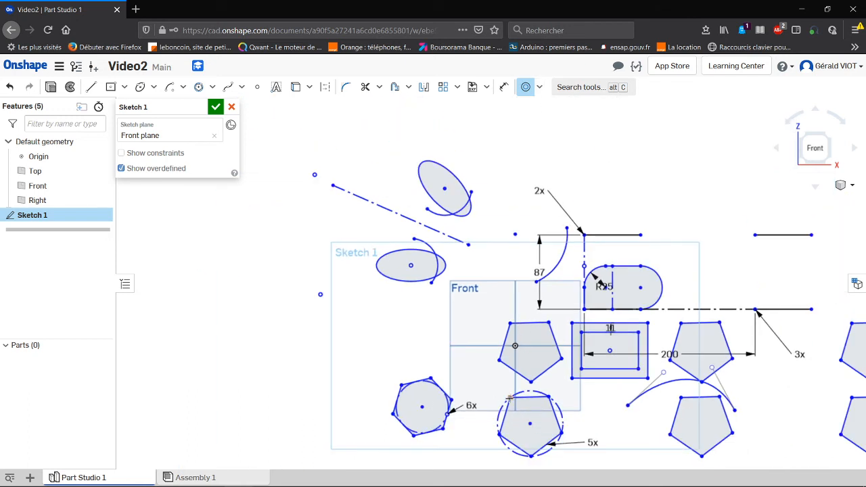
left_click(507, 402)
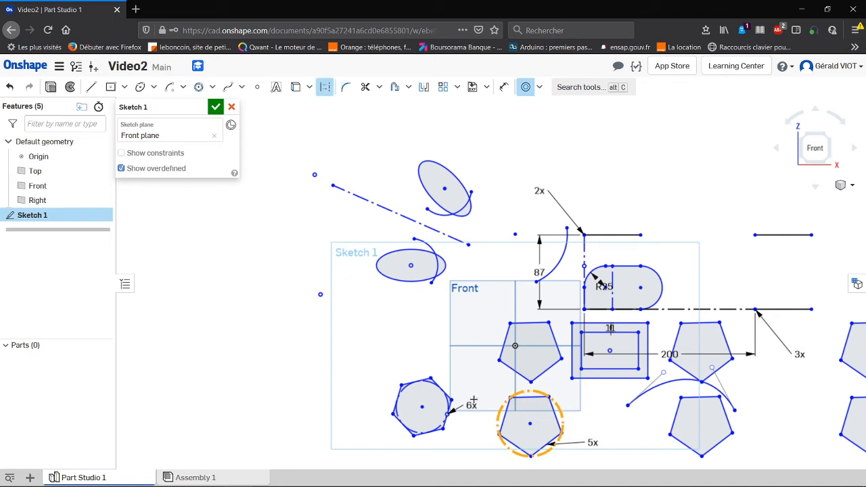
left_click(403, 387)
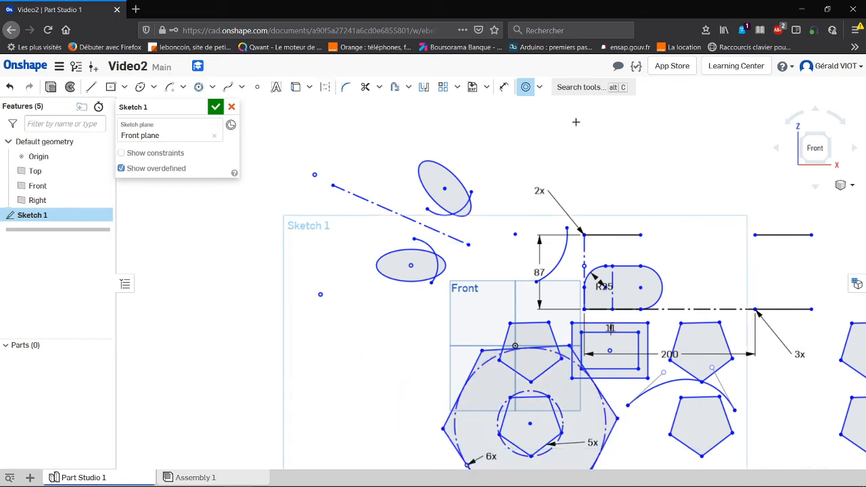
Step: Make the open arc beside the 87 mm dimension tangent to the vertical construction line at the rounded shape's left edge
left_click(541, 88)
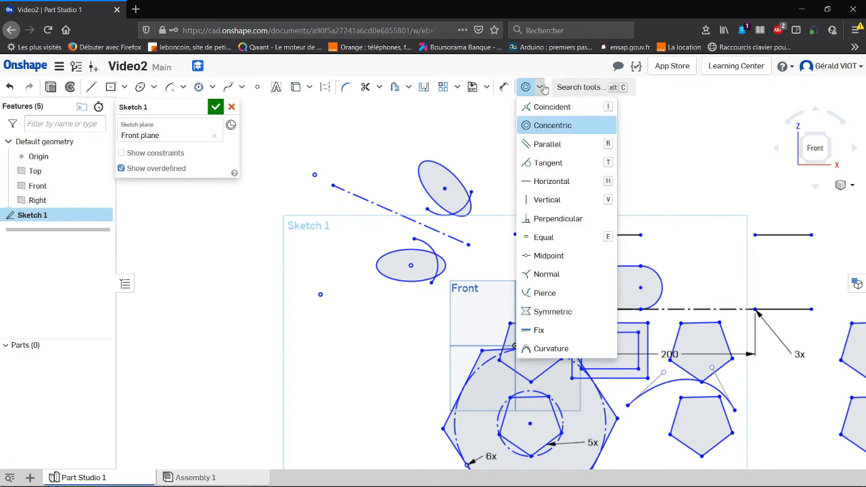
left_click(545, 165)
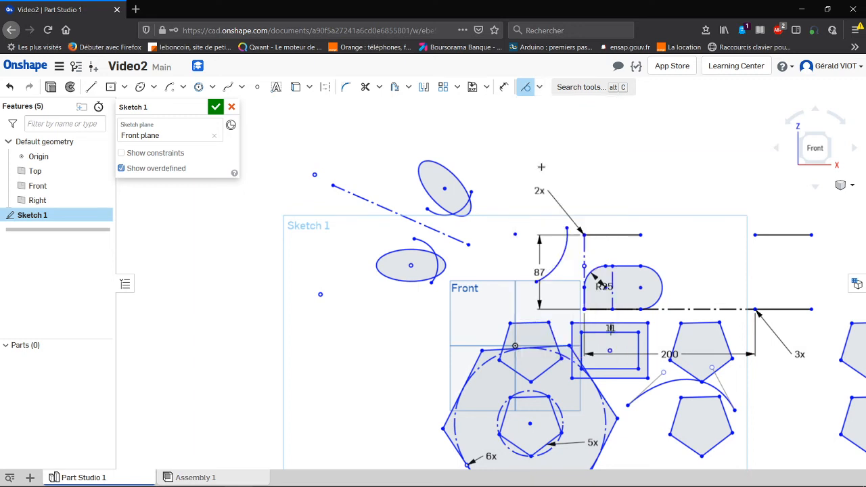
left_click(554, 270)
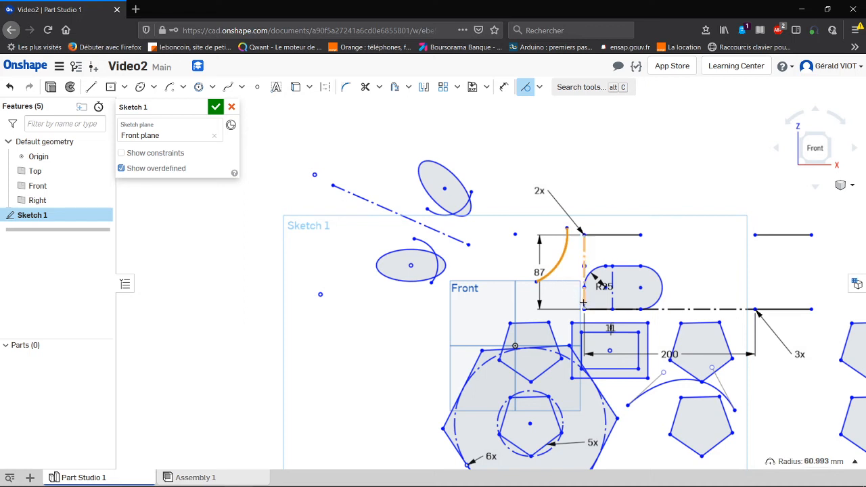
left_click(583, 254)
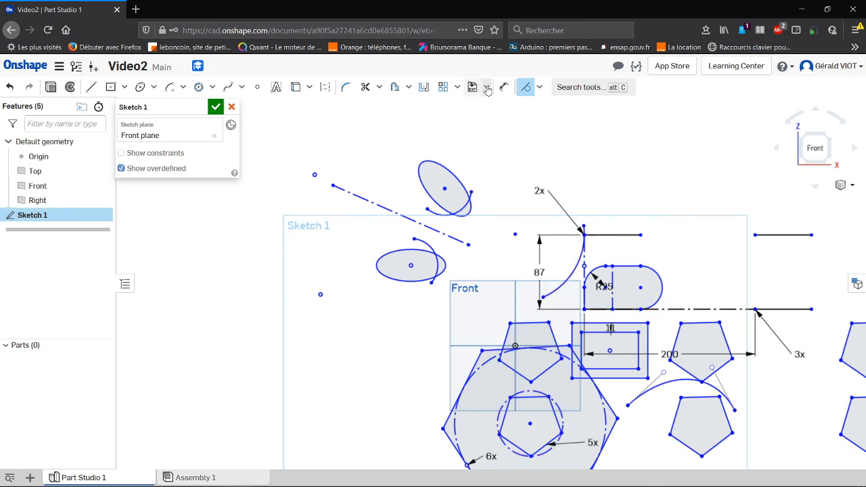
Step: Try a Horizontal constraint on the slanted mirror line between the two ellipses, and undo it
left_click(540, 87)
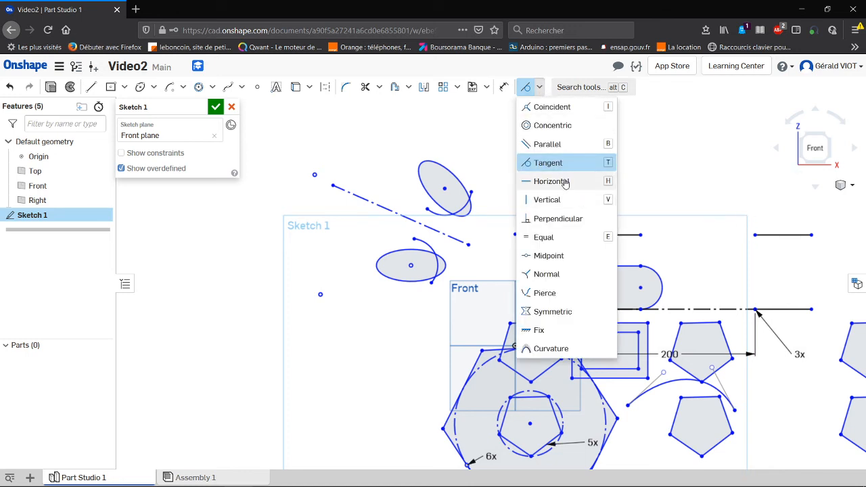
left_click(533, 183)
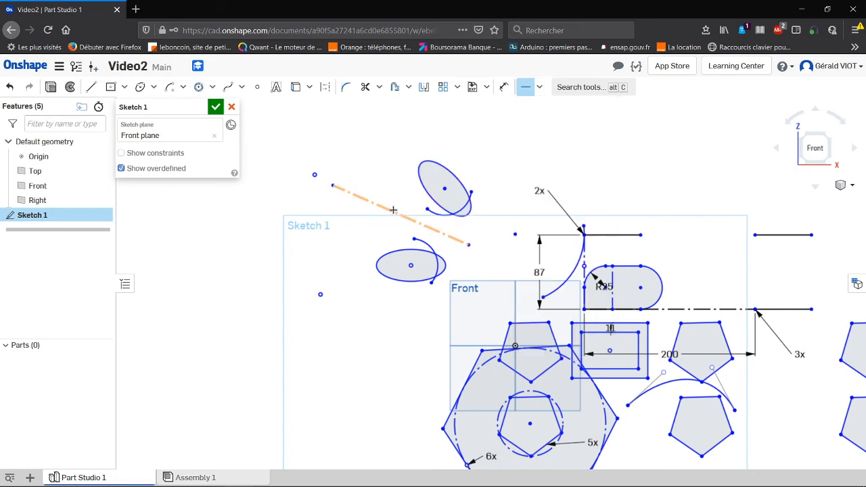
left_click(395, 211)
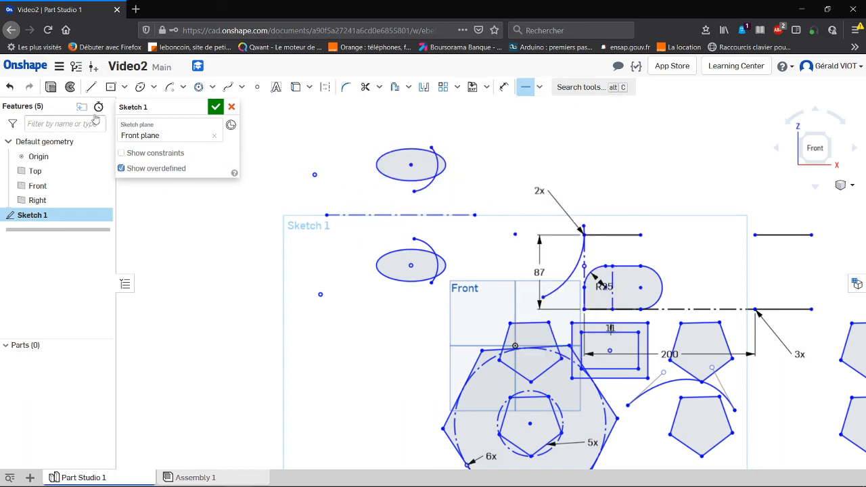
left_click(8, 89)
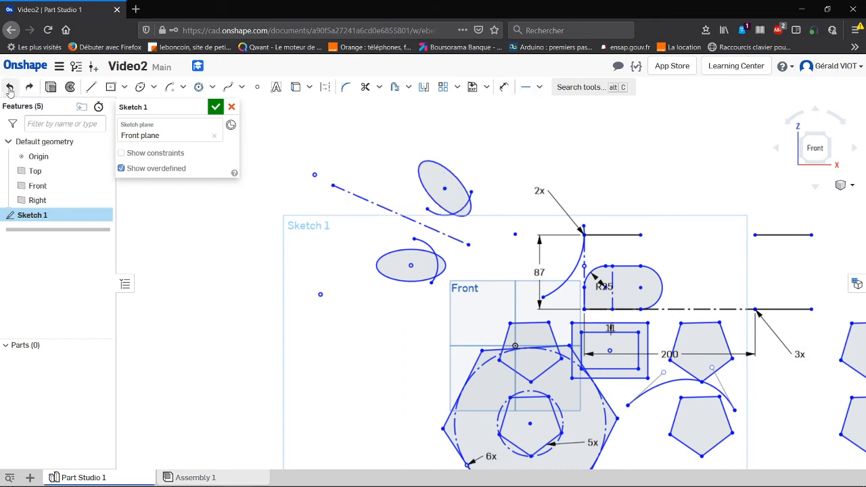
Step: Try a Perpendicular constraint between the slanted mirror line and the rounded shape's top line, and undo it
left_click(540, 88)
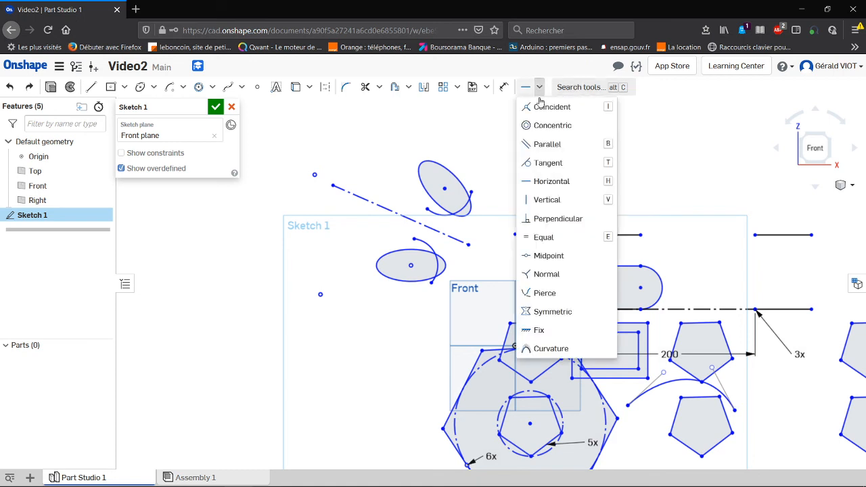
left_click(545, 220)
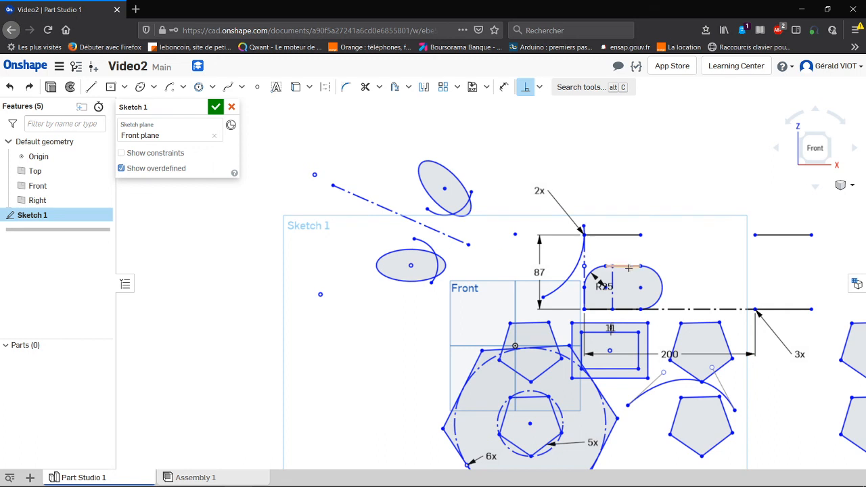
left_click(455, 238)
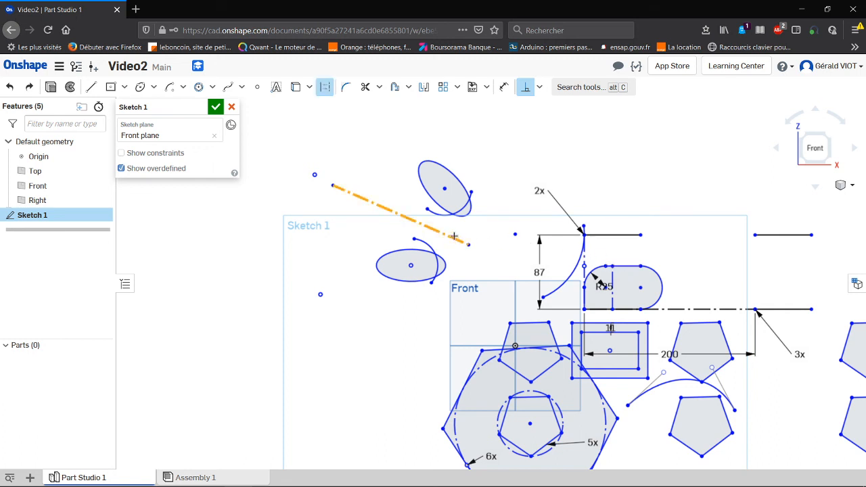
left_click(628, 265)
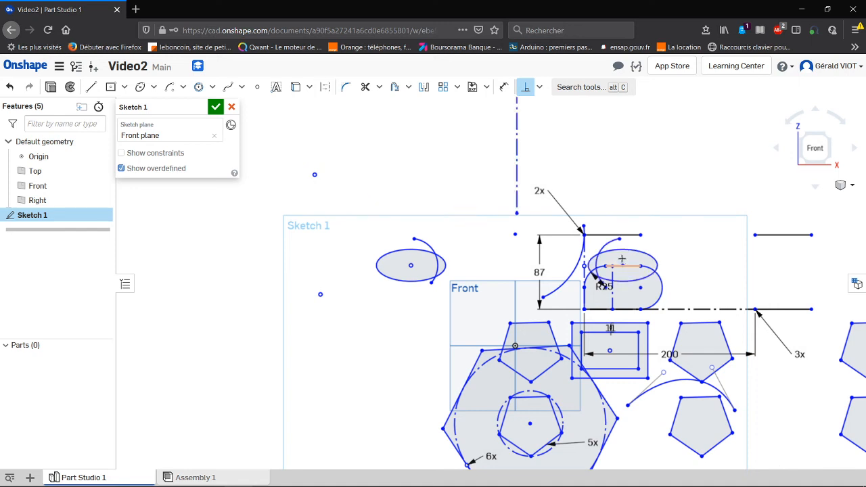
left_click(526, 88)
left_click(10, 88)
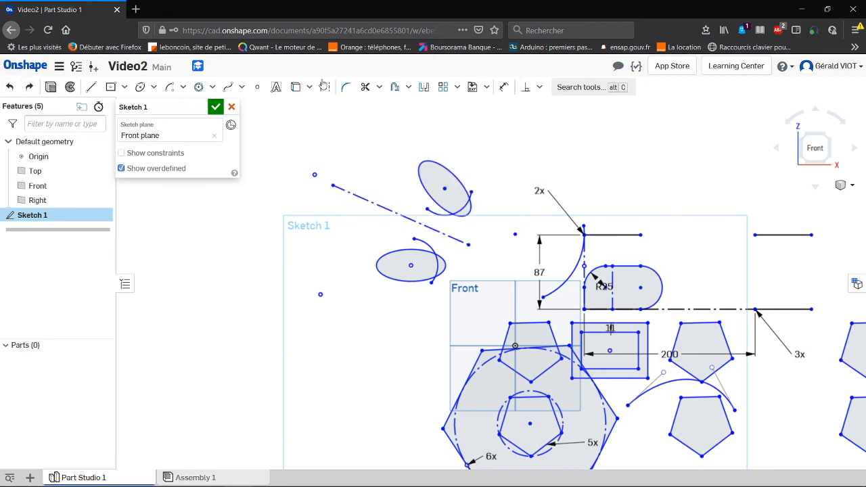
Step: Apply a Fix constraint to the slanted mirror line between the two ellipses
left_click(540, 88)
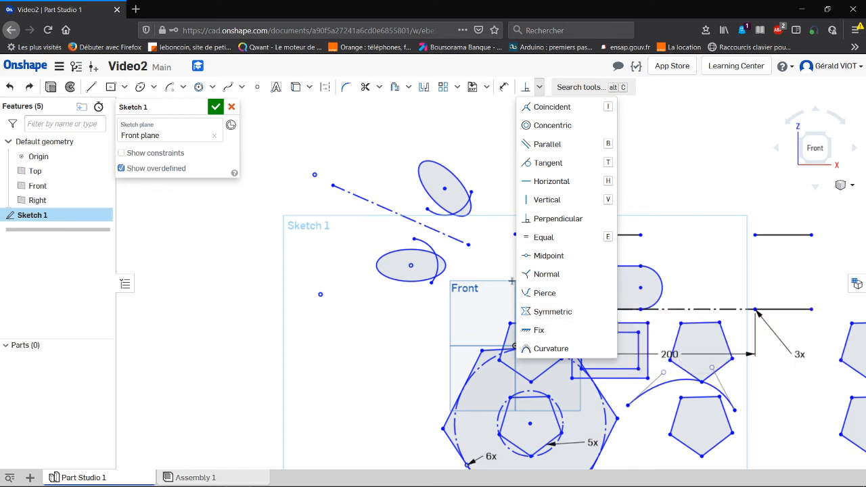
left_click(539, 330)
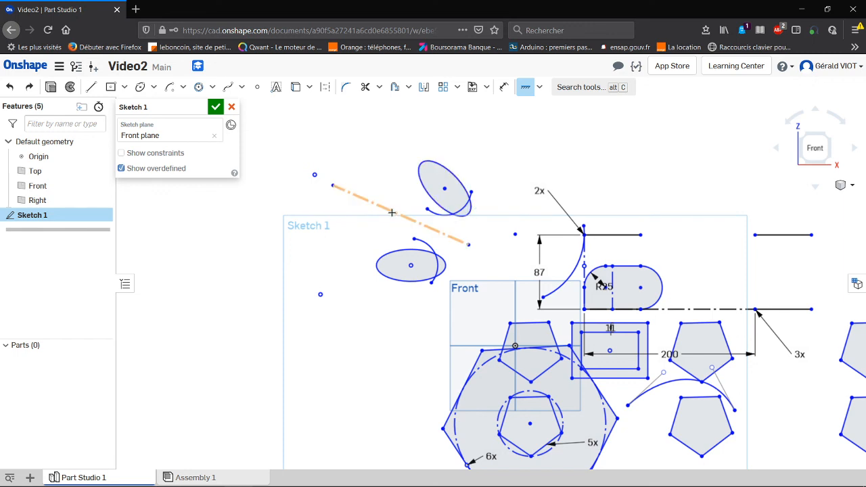
left_click(526, 86)
mouse_move(395, 213)
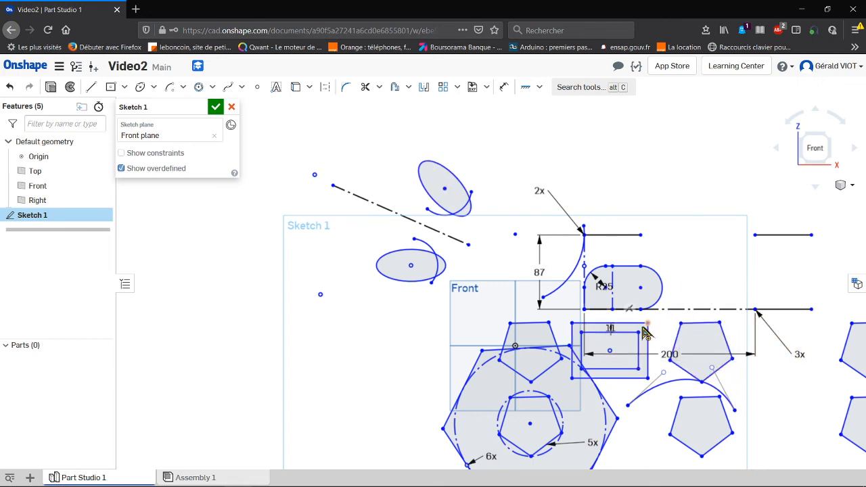
Step: Enlarge the inner rectangle below the rounded shape by pulling its upper-right corner outward, and fit the whole sketch in view
mouse_move(639, 332)
left_mouse_down()
mouse_move(630, 343)
mouse_move(646, 319)
mouse_move(632, 352)
mouse_move(661, 332)
left_mouse_up()
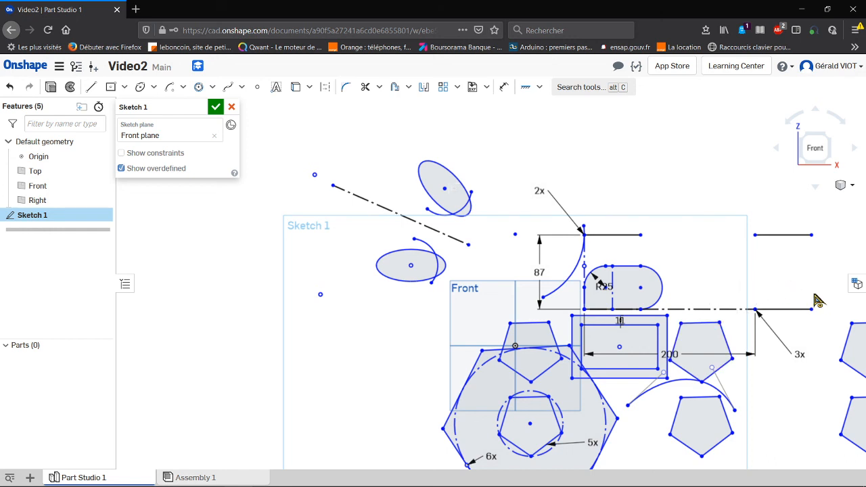
key("f")
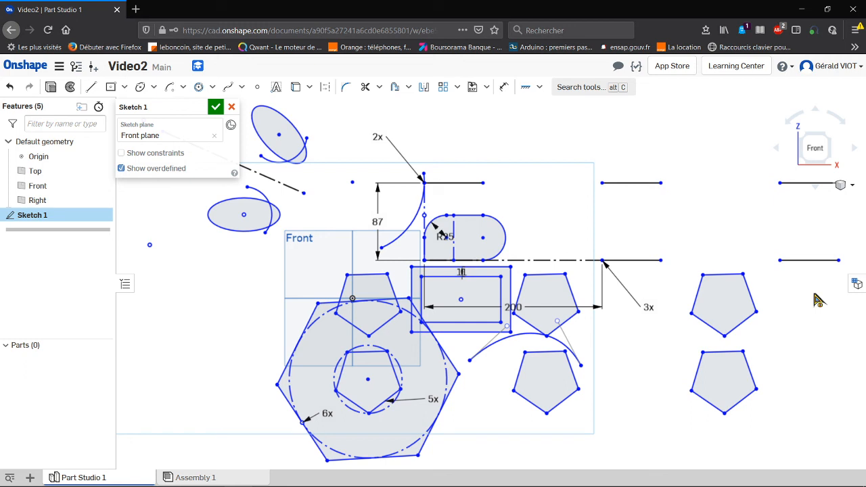
mouse_move(311, 482)
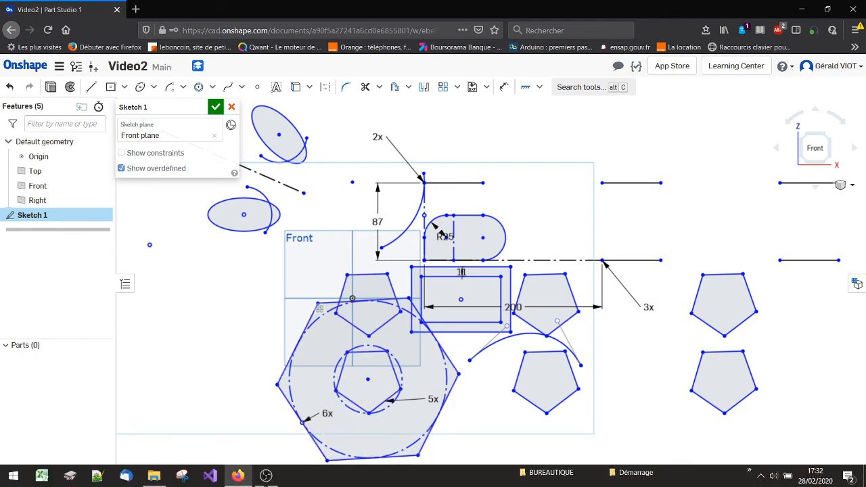
left_click(264, 477)
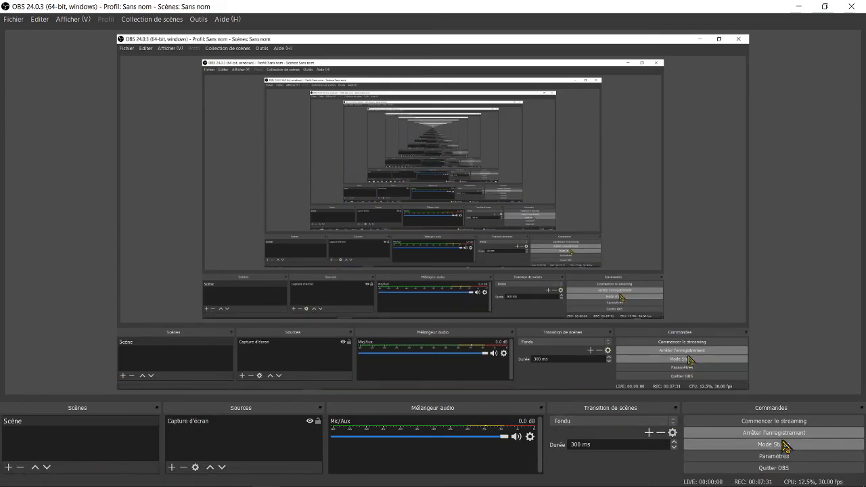